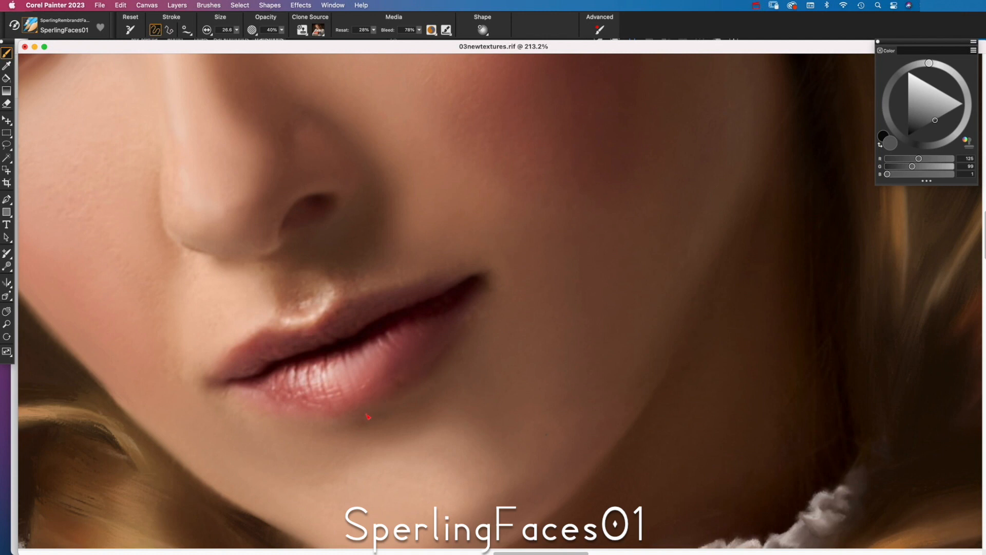
- Soften the highlights and creases of the lower lip with the SperlingFaces01 brush
mouse_move(345, 362)
mouse_down()
mouse_move(303, 380)
mouse_move(338, 404)
mouse_up()
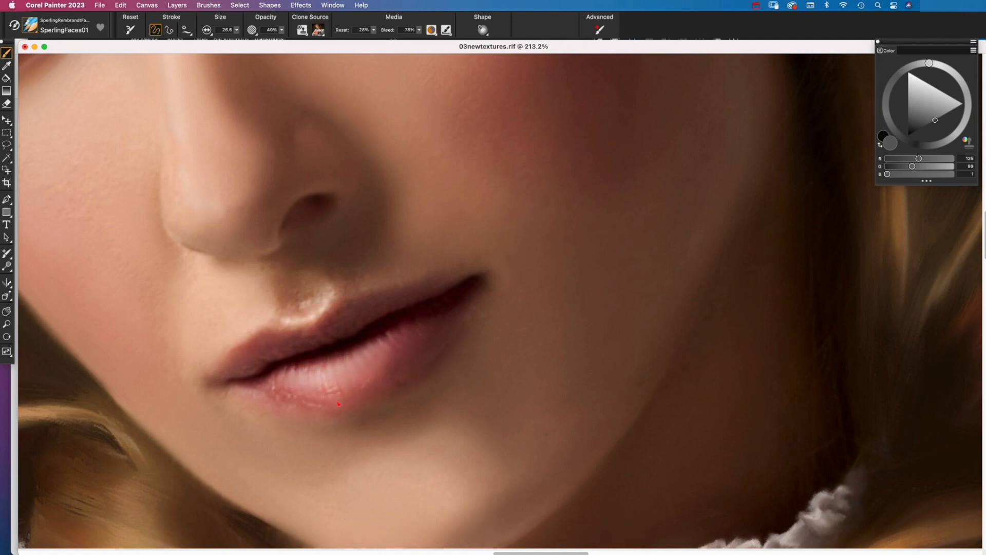
drag(280, 382, 317, 352)
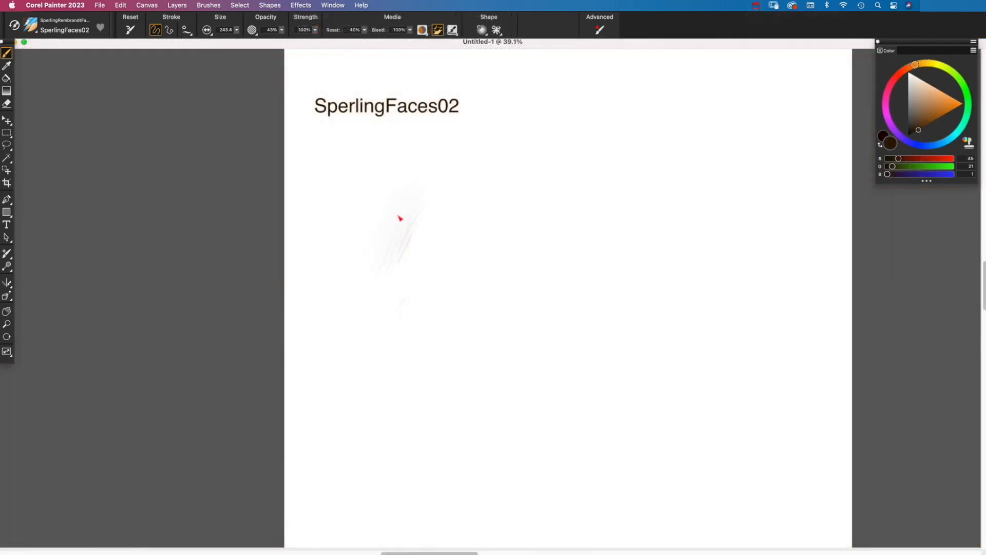
- Try SperlingFaces02 on the blank canvas and paint the portrait with sampled colours, covering the white sleeve's rough shoulder edge with dark background brown
mouse_move(400, 218)
mouse_down()
mouse_move(401, 243)
mouse_move(423, 213)
mouse_move(403, 255)
mouse_move(402, 239)
mouse_move(444, 186)
mouse_move(416, 241)
mouse_move(461, 210)
mouse_move(389, 293)
mouse_up()
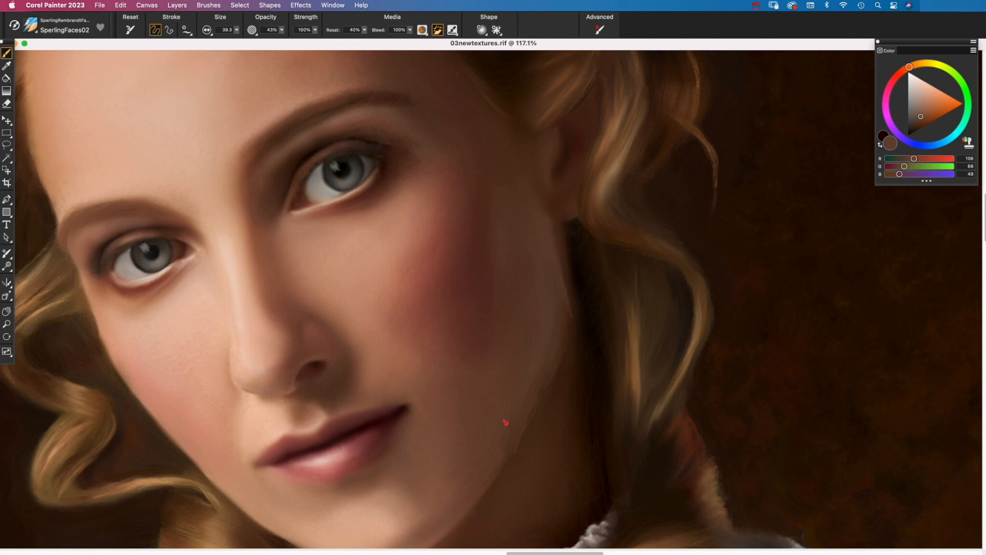
alt+click(441, 472)
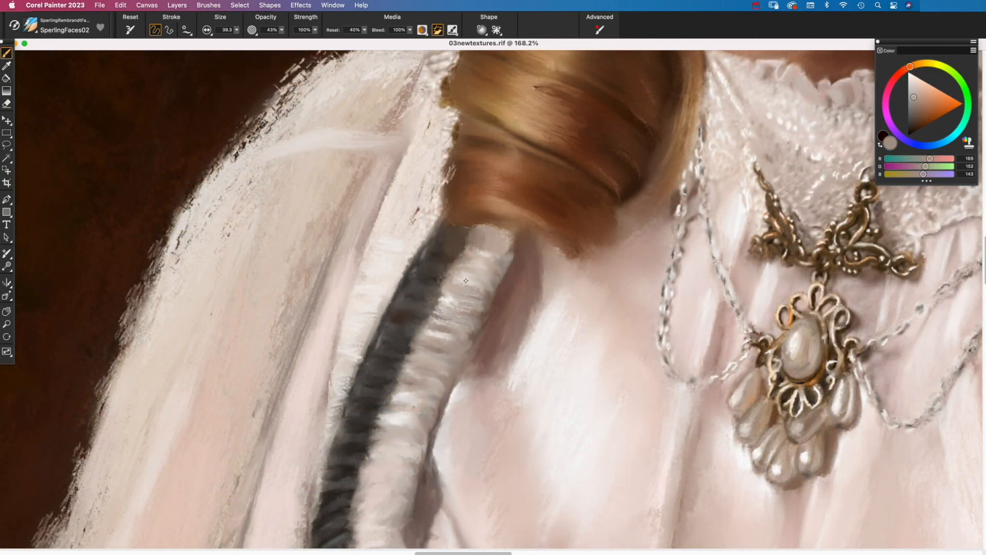
alt+click(466, 280)
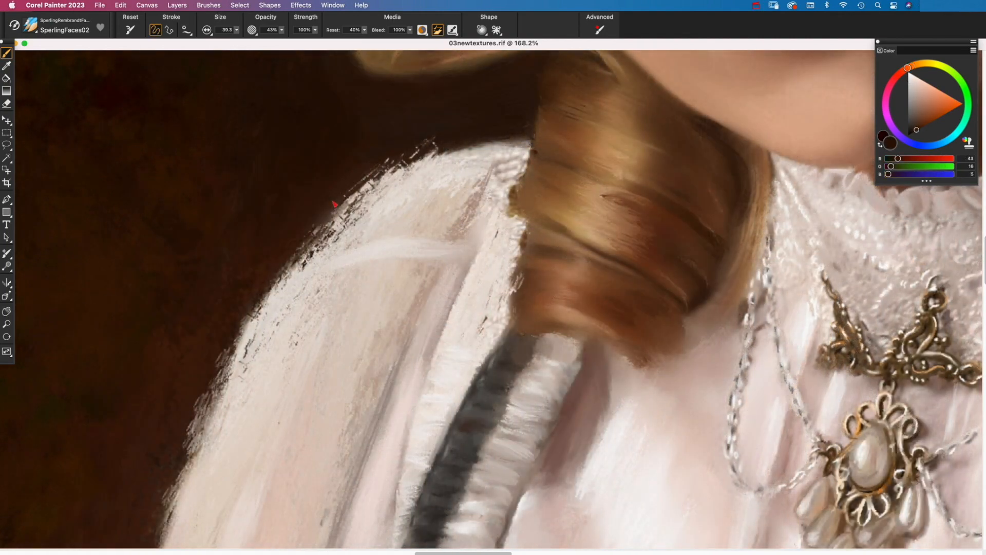
drag(335, 204, 392, 170)
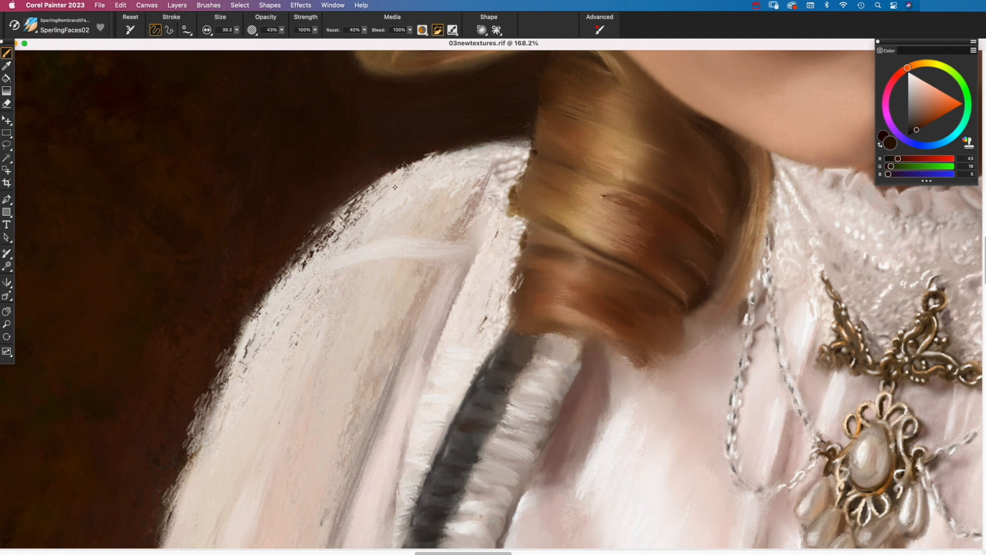
alt+click(415, 179)
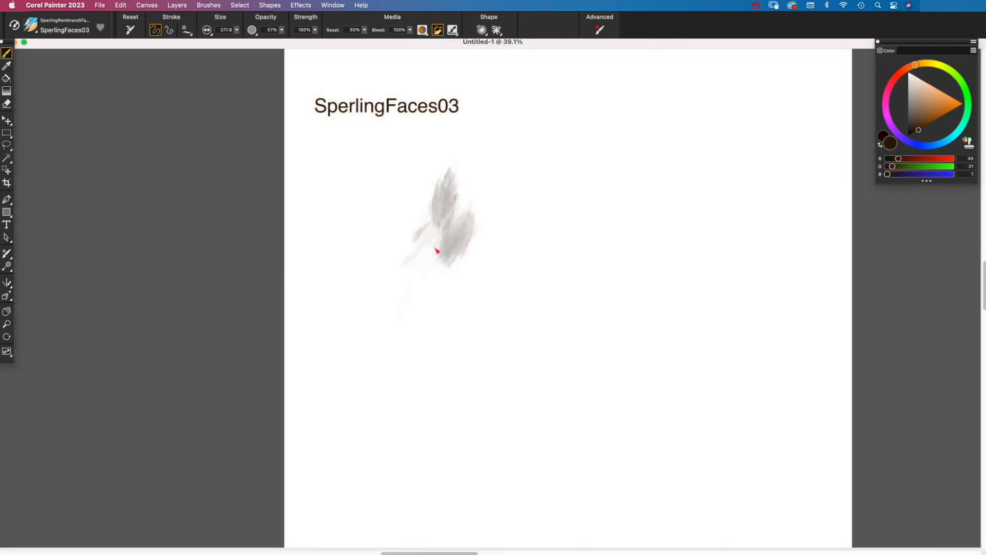
- Test SperlingFaces03 on the blank canvas and blend sampled colours into the portrait's jaw and the golden rolled curl
mouse_move(437, 250)
mouse_down()
mouse_move(438, 264)
mouse_move(418, 248)
mouse_move(427, 266)
mouse_move(411, 294)
mouse_move(447, 236)
mouse_move(442, 264)
mouse_move(502, 185)
mouse_move(442, 291)
mouse_move(452, 314)
mouse_move(432, 275)
mouse_move(433, 209)
mouse_up()
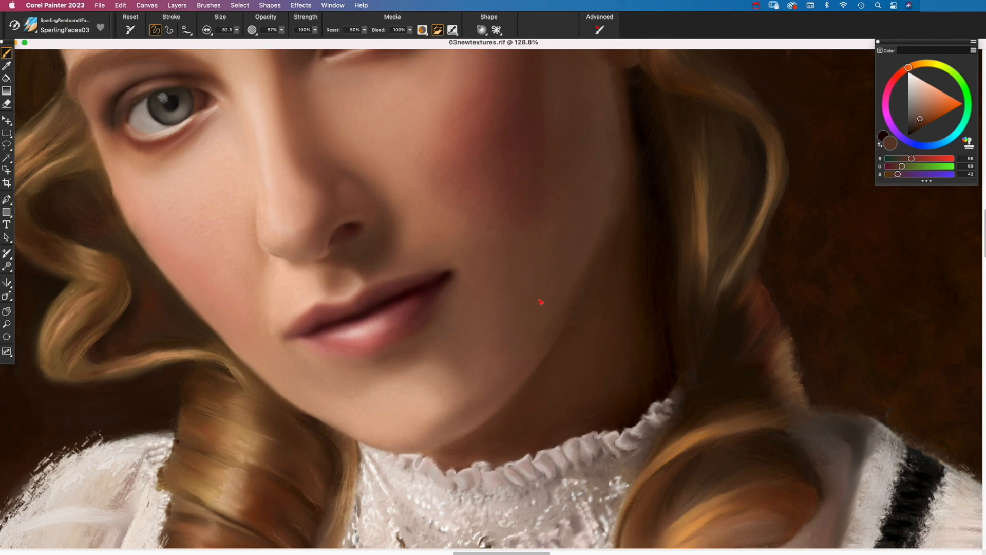
alt+click(537, 331)
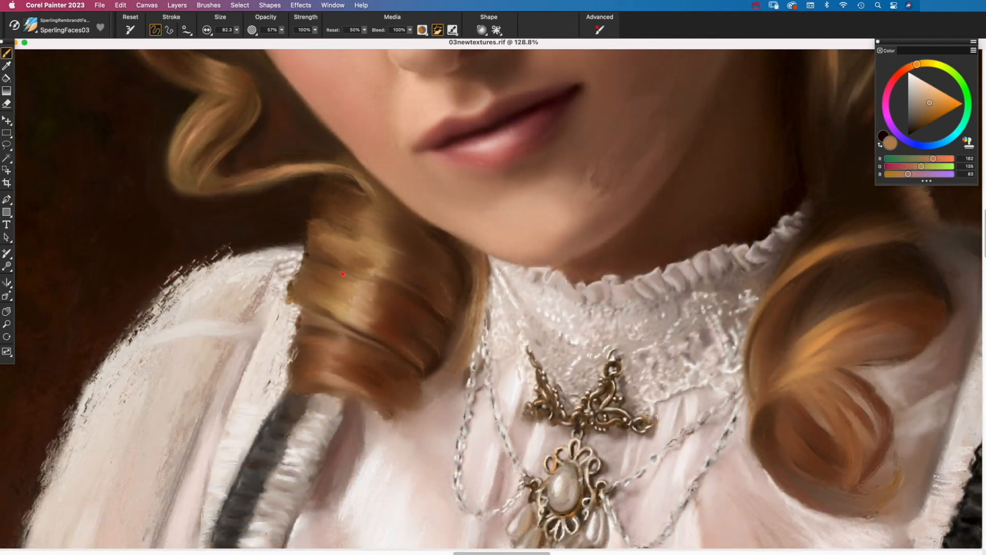
mouse_move(343, 274)
mouse_down()
mouse_move(362, 306)
mouse_move(346, 300)
mouse_move(396, 333)
mouse_move(377, 284)
mouse_up()
drag(467, 414, 535, 201)
alt+click(456, 361)
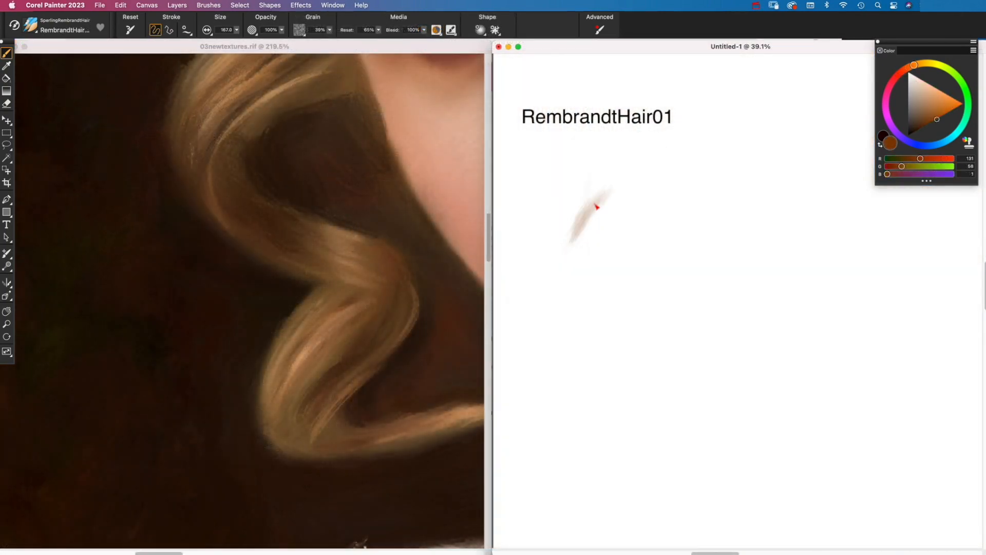
- Make a RembrandtHair01 test swatch and paint fine strands in the wavy curl at size 10.4, using tan and brown sampled from the hair
mouse_move(594, 202)
mouse_down()
mouse_move(569, 279)
mouse_move(604, 205)
mouse_move(570, 318)
mouse_move(596, 253)
mouse_move(586, 287)
mouse_move(609, 341)
mouse_move(626, 197)
mouse_move(599, 205)
mouse_move(541, 277)
mouse_up()
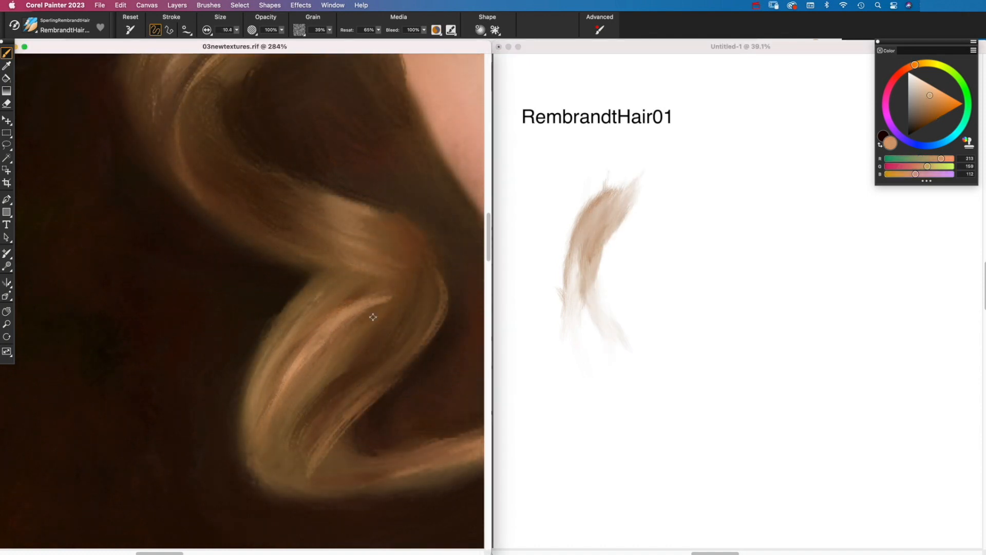
alt+click(374, 317)
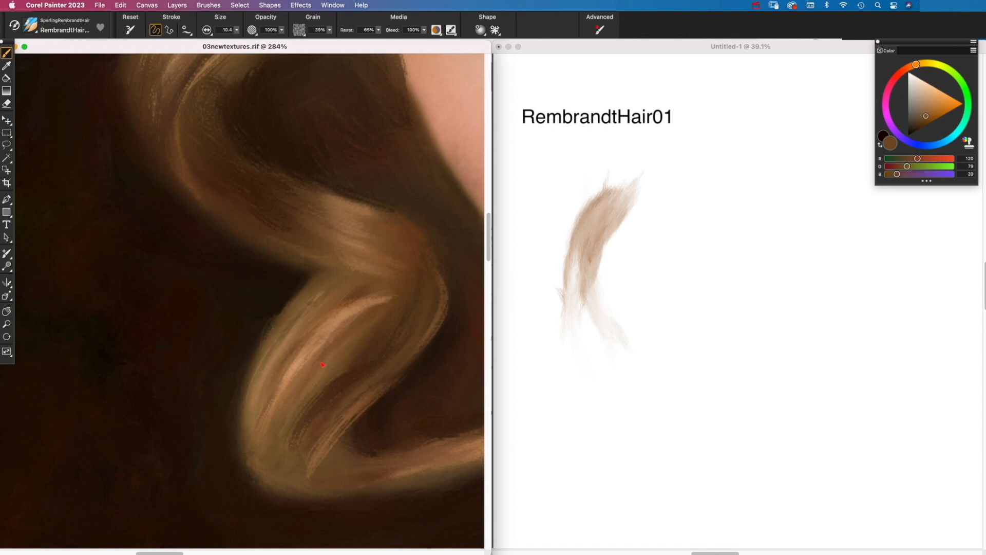
alt+click(313, 408)
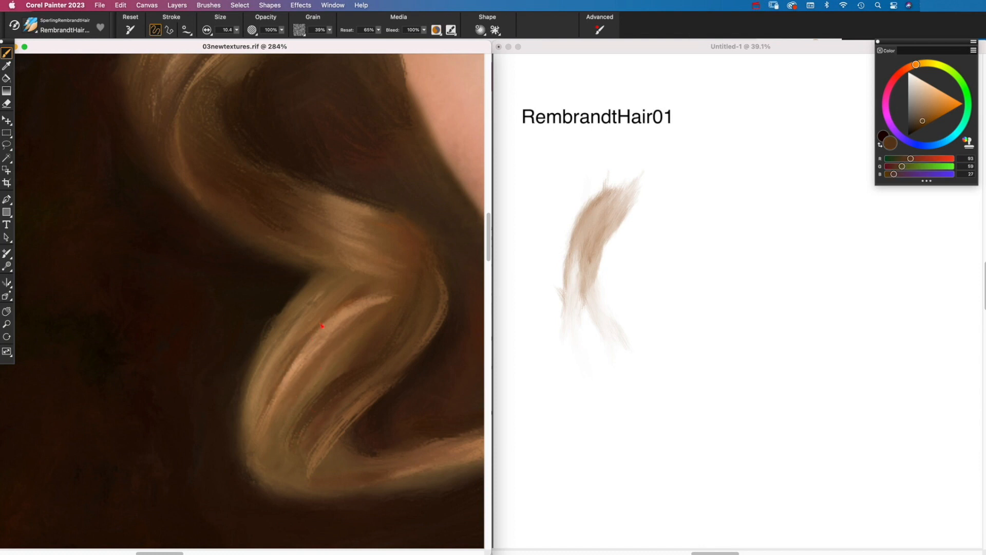
alt+click(349, 314)
drag(368, 330, 377, 330)
drag(336, 423, 394, 376)
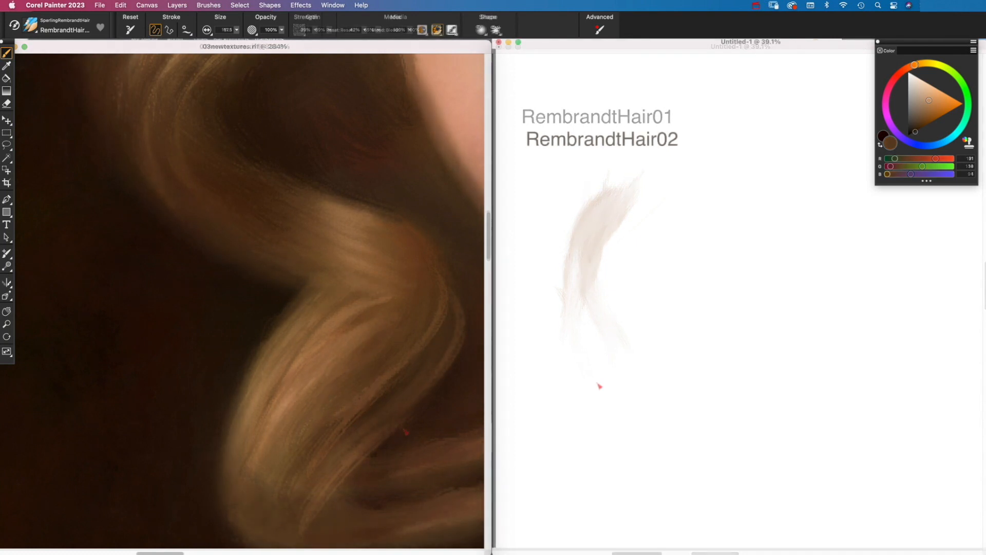
- Make a RembrandtHair02 test swatch and add light tan strands along the outer edge of the curl's lower bend
mouse_move(615, 176)
mouse_down()
mouse_move(589, 221)
mouse_move(626, 171)
mouse_move(577, 245)
mouse_move(599, 199)
mouse_move(547, 312)
mouse_move(619, 183)
mouse_move(556, 357)
mouse_move(608, 214)
mouse_move(558, 347)
mouse_move(643, 195)
mouse_move(570, 277)
mouse_move(559, 356)
mouse_up()
mouse_move(632, 225)
mouse_down()
mouse_move(598, 291)
mouse_move(607, 249)
mouse_move(562, 341)
mouse_move(630, 239)
mouse_move(569, 368)
mouse_move(640, 251)
mouse_move(619, 274)
mouse_move(694, 196)
mouse_move(623, 293)
mouse_move(614, 325)
mouse_move(671, 235)
mouse_move(603, 380)
mouse_move(673, 259)
mouse_move(599, 385)
mouse_up()
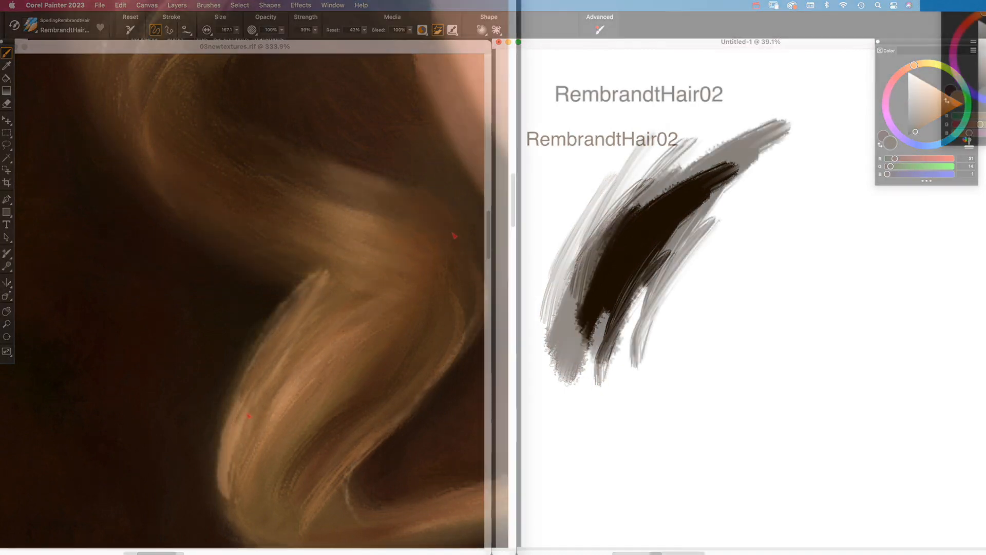
mouse_move(231, 491)
mouse_down()
mouse_move(229, 426)
mouse_move(242, 370)
mouse_move(335, 267)
mouse_move(288, 349)
mouse_move(318, 292)
mouse_up()
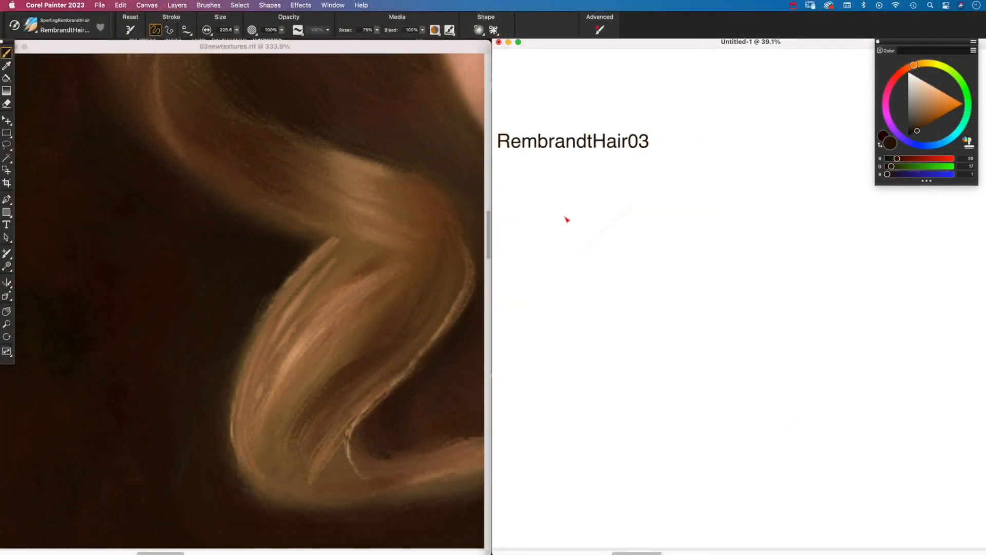
- Make a RembrandtHair03 test swatch and paint a pale peach highlight (RGB 255, 225, 194) along the middle of the lower curl
mouse_move(545, 239)
mouse_down()
mouse_move(606, 211)
mouse_move(652, 205)
mouse_move(590, 326)
mouse_move(619, 390)
mouse_move(651, 403)
mouse_move(639, 439)
mouse_up()
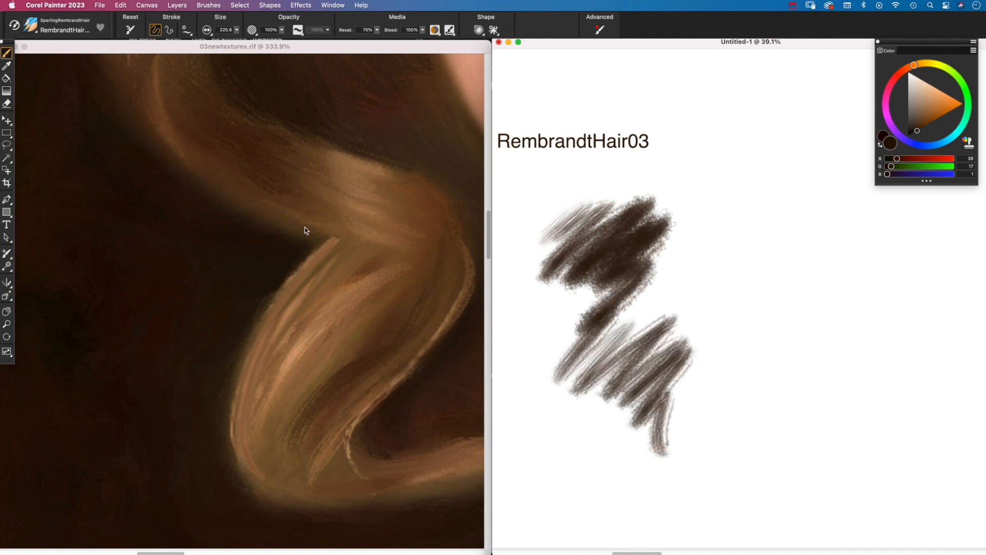
click(299, 267)
drag(921, 88, 920, 79)
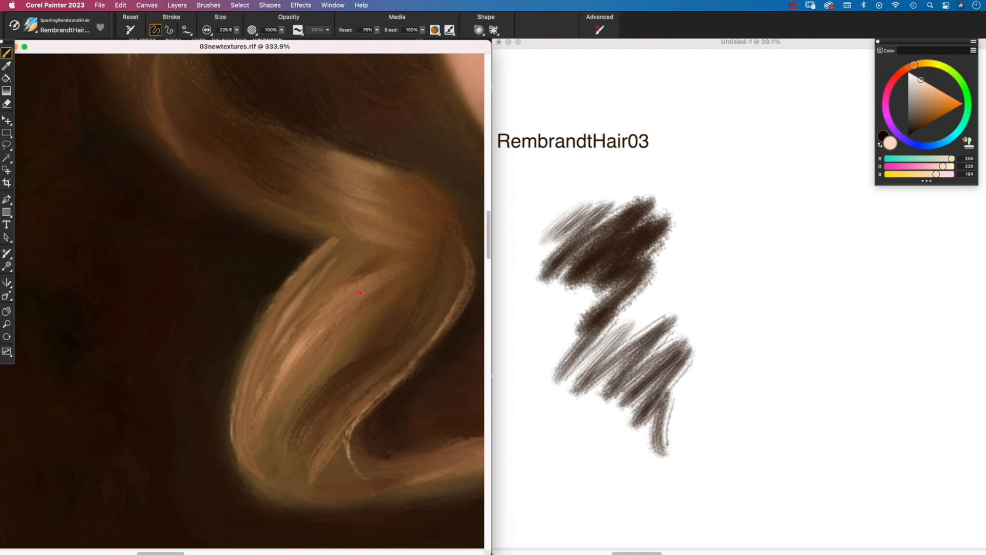
mouse_move(348, 296)
mouse_down()
mouse_move(322, 328)
mouse_move(371, 284)
mouse_move(319, 330)
mouse_move(390, 274)
mouse_move(303, 341)
mouse_up()
- Sample dark brown from the curl and paint shadow strands beside the highlight with RembrandtHair03
drag(348, 370, 388, 361)
alt+click(386, 332)
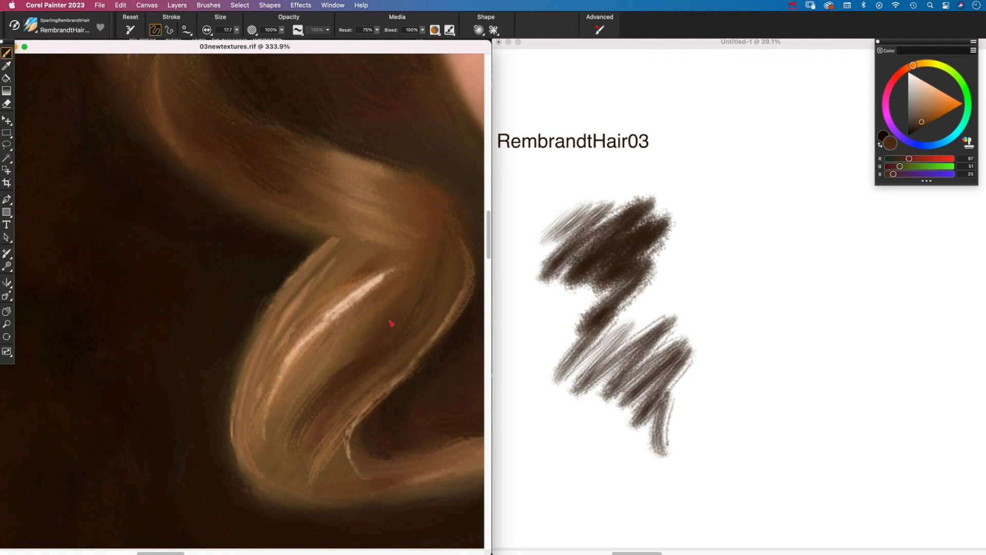
drag(338, 365, 312, 396)
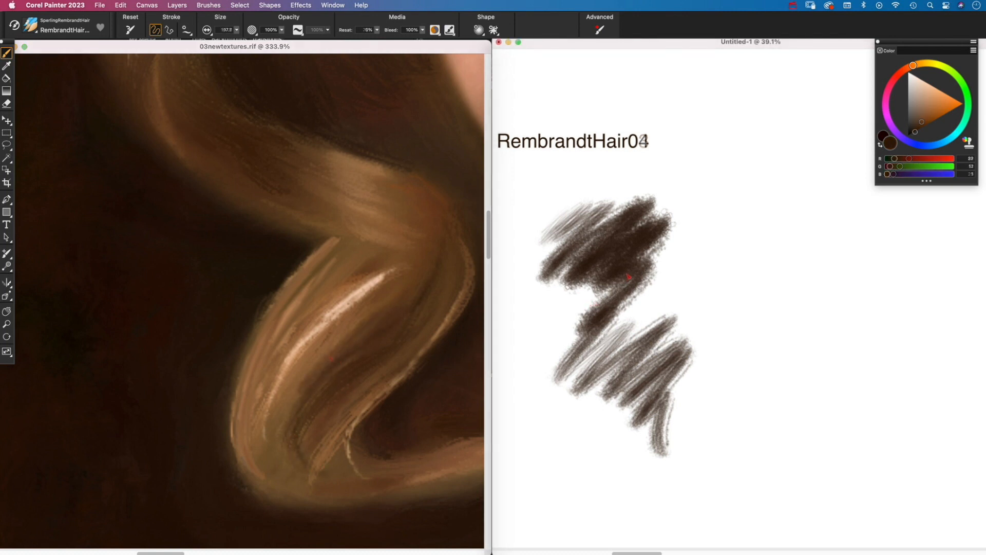
- Smudge the dark test swatch with the RembrandtHair04 blender and return to the curl's highlight in the portrait
mouse_move(660, 252)
mouse_down()
mouse_move(642, 281)
mouse_move(588, 305)
mouse_move(607, 260)
mouse_move(559, 281)
mouse_move(534, 267)
mouse_up()
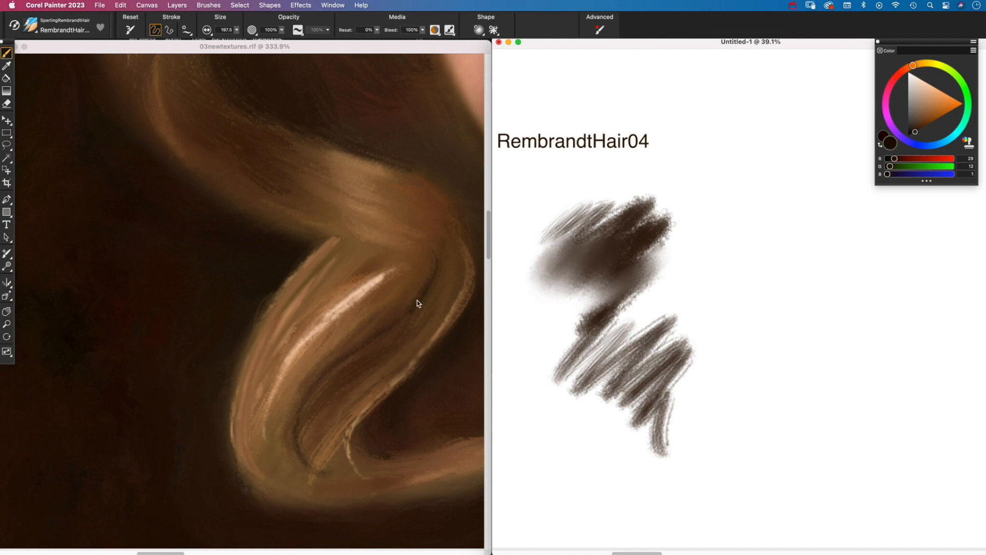
click(380, 272)
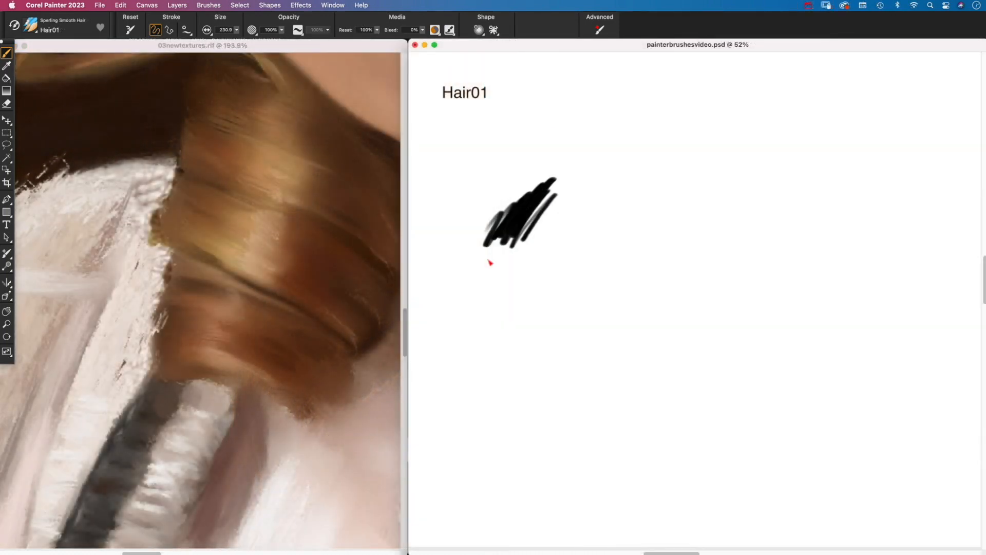
- Make a Hair01 test swatch and paint short reddish-brown strands at size 21 across the rolled curl's highlight edge
mouse_move(489, 263)
mouse_down()
mouse_move(506, 275)
mouse_move(529, 247)
mouse_move(509, 313)
mouse_move(516, 324)
mouse_move(599, 238)
mouse_move(569, 356)
mouse_up()
drag(583, 398, 630, 328)
click(261, 270)
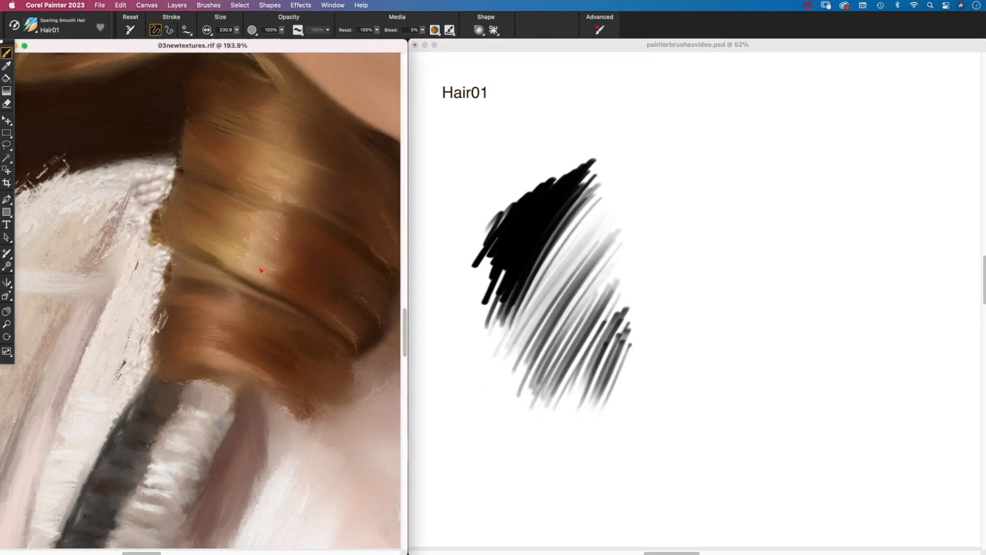
drag(280, 247, 294, 263)
drag(283, 235, 296, 247)
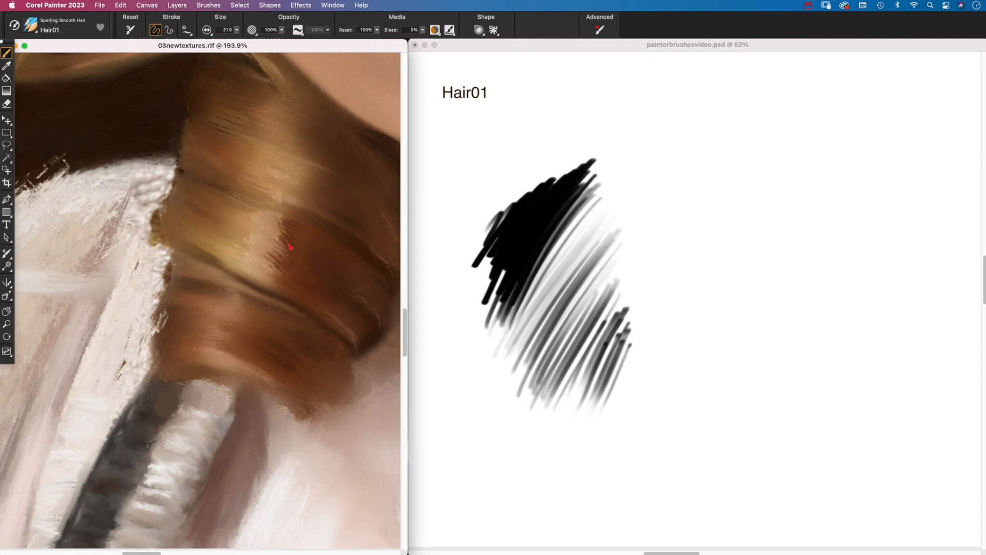
drag(271, 249, 296, 281)
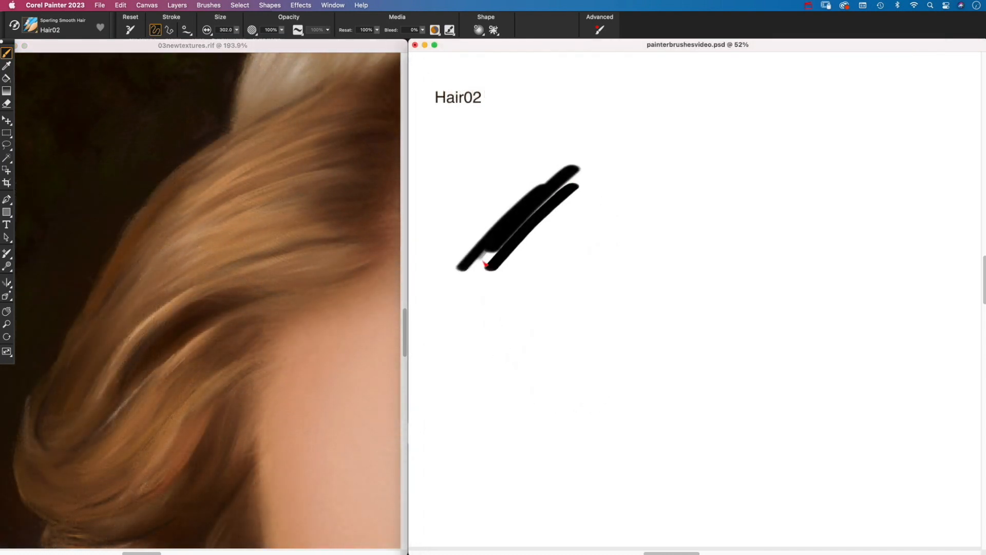
- Make a Hair02 test swatch and paint dark brown strands sweeping back from the hairline above the forehead
mouse_move(485, 264)
mouse_down()
mouse_move(530, 252)
mouse_move(517, 341)
mouse_move(566, 435)
mouse_up()
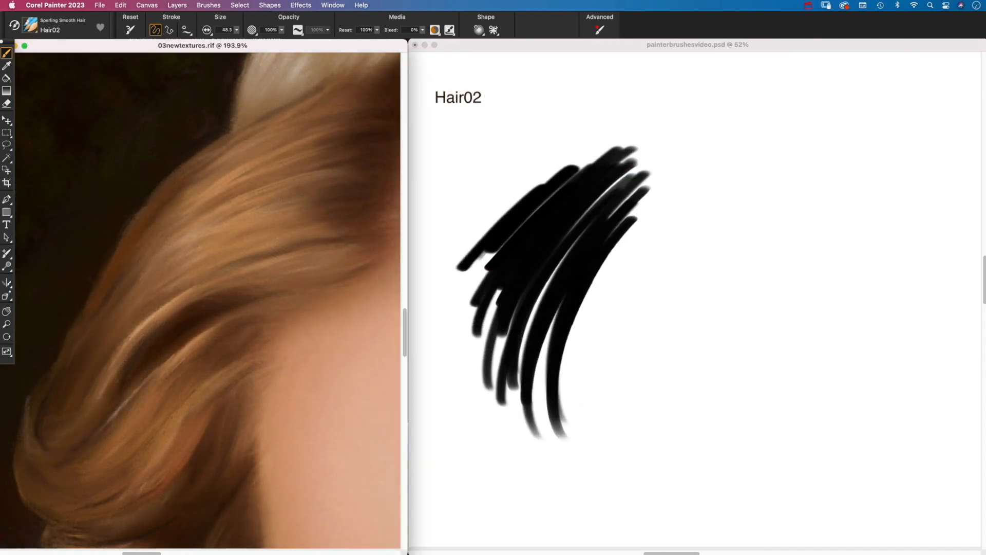
drag(263, 232, 320, 241)
drag(358, 147, 267, 175)
drag(352, 121, 313, 140)
drag(366, 94, 271, 130)
mouse_move(338, 126)
mouse_down()
mouse_move(284, 155)
mouse_move(272, 172)
mouse_up()
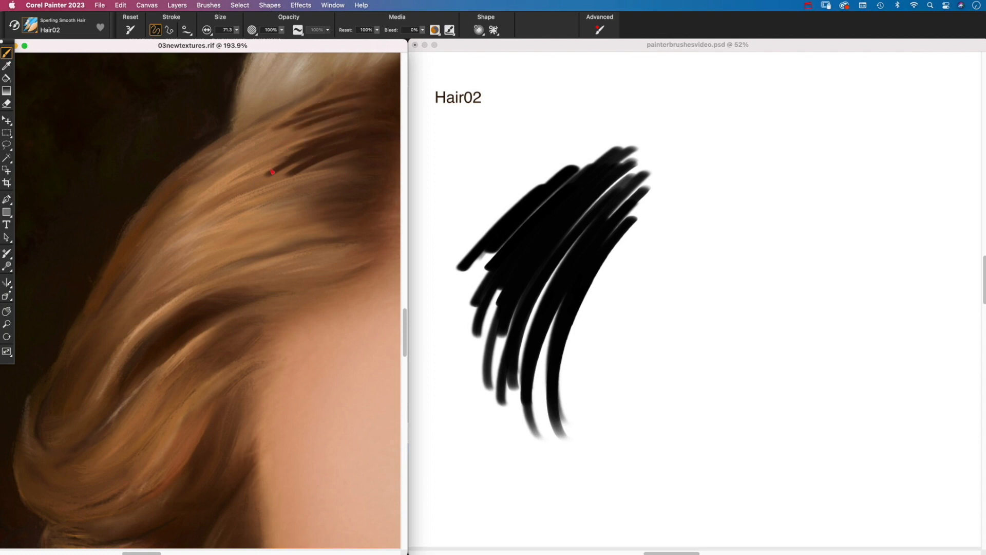
drag(358, 167, 272, 198)
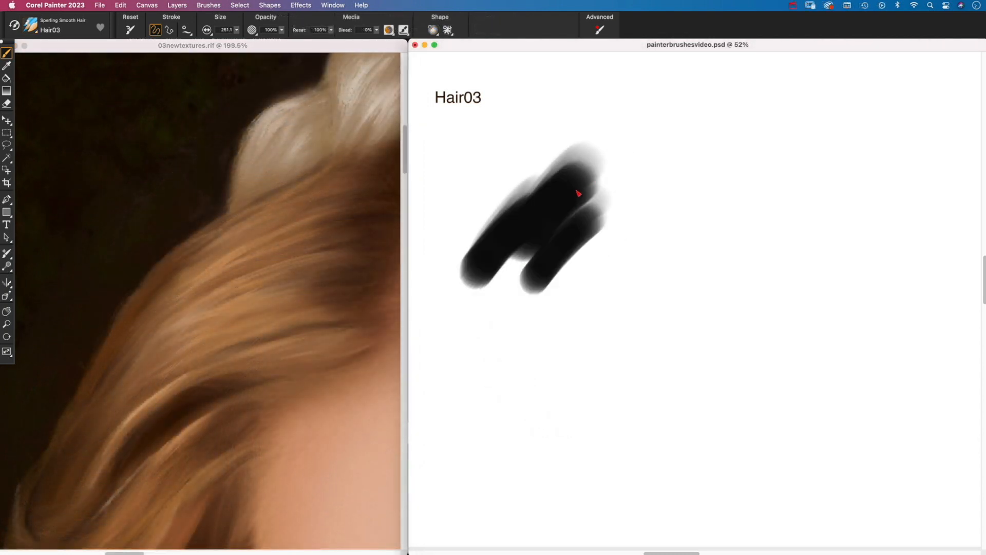
- Paint soft black test swatches with the Hair03 and Hair04 brushes on the blank canvas
mouse_move(579, 193)
mouse_down()
mouse_move(503, 279)
mouse_move(555, 217)
mouse_move(515, 325)
mouse_move(533, 322)
mouse_move(625, 209)
mouse_move(539, 377)
mouse_move(604, 293)
mouse_move(645, 266)
mouse_up()
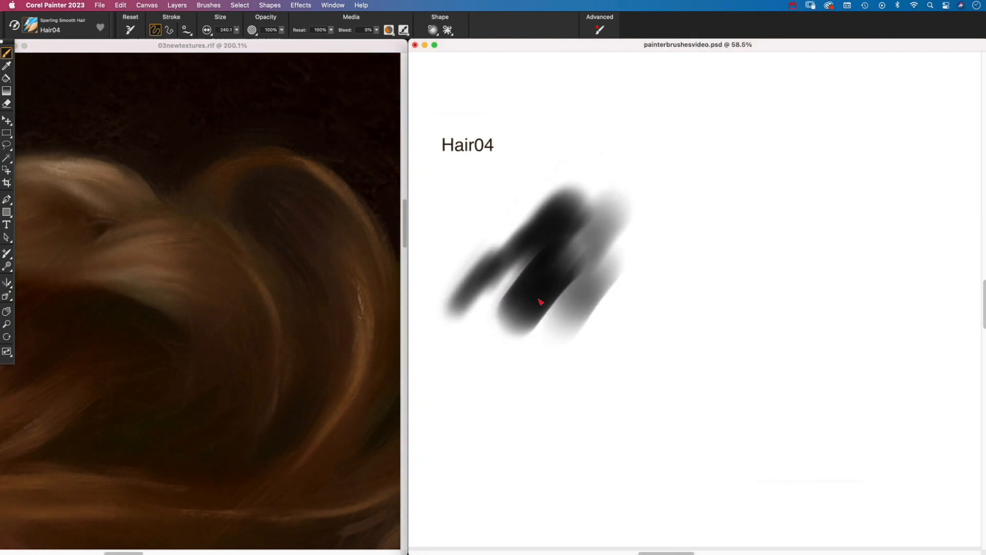
drag(622, 232, 568, 336)
drag(496, 424, 519, 358)
drag(471, 380, 494, 308)
mouse_move(558, 466)
mouse_down()
mouse_move(594, 373)
mouse_move(645, 317)
mouse_up()
- Paint soft brown strands down the inside of the dark looped curl with Hair04 at size 12.8
click(298, 212)
mouse_move(299, 202)
mouse_down()
mouse_move(329, 242)
mouse_move(291, 190)
mouse_move(323, 220)
mouse_move(318, 203)
mouse_move(309, 221)
mouse_move(326, 247)
mouse_move(291, 221)
mouse_move(326, 303)
mouse_up()
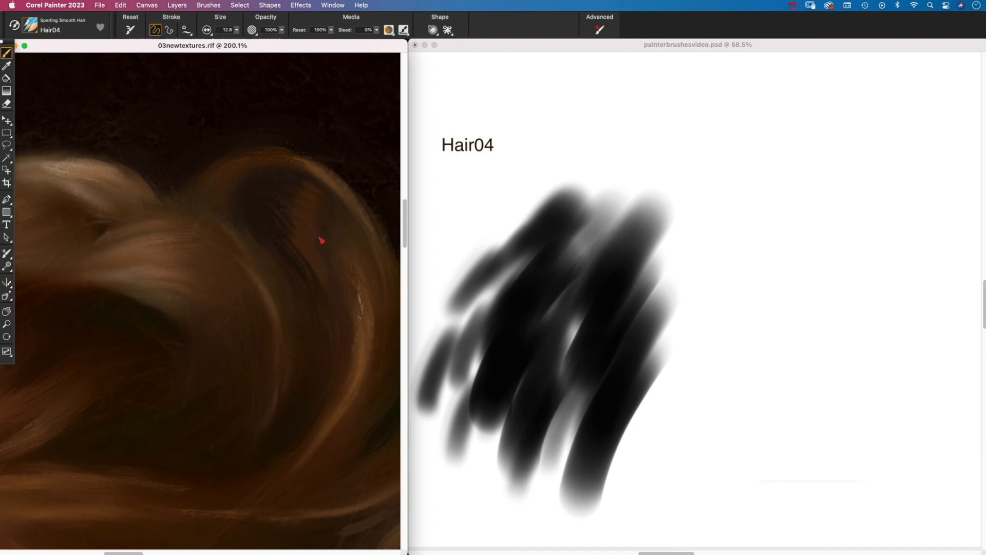
mouse_move(325, 203)
mouse_down()
mouse_move(352, 267)
mouse_move(312, 194)
mouse_move(353, 251)
mouse_up()
drag(312, 195, 358, 269)
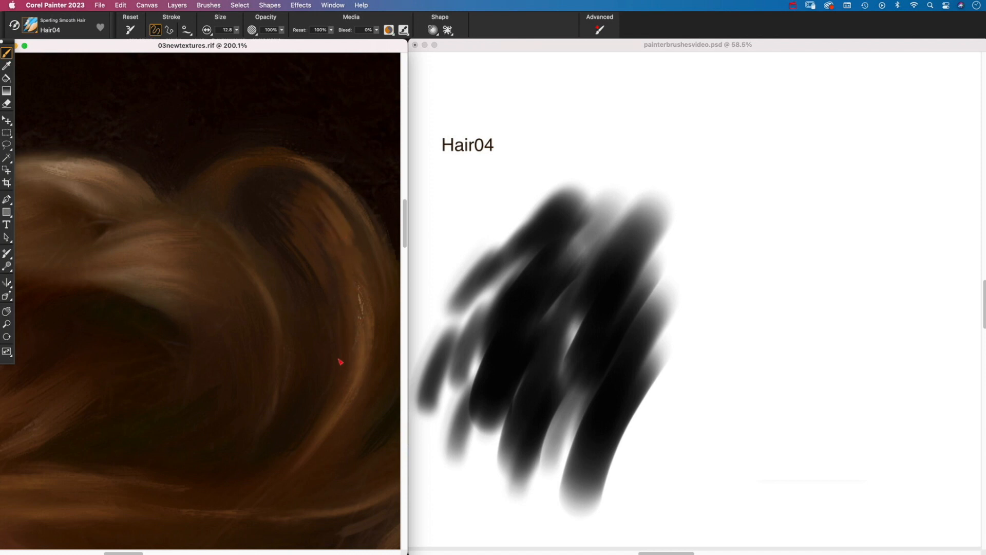
drag(314, 273, 328, 316)
mouse_move(290, 262)
mouse_down()
mouse_move(315, 322)
mouse_move(324, 412)
mouse_up()
drag(315, 371, 293, 438)
drag(332, 387, 270, 469)
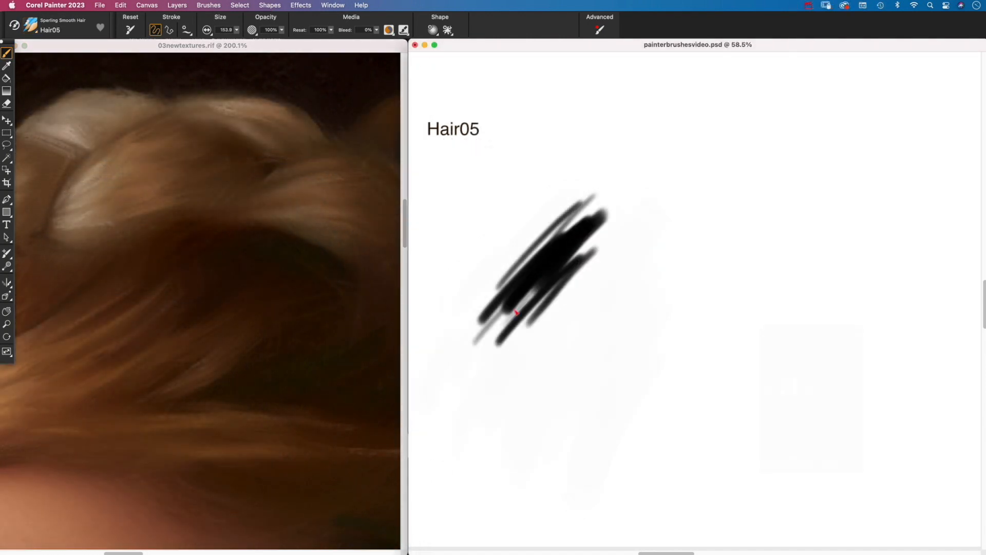
- Fill the blank canvas with diagonal black test strokes using the Hair05 brush
drag(526, 327, 552, 303)
drag(659, 227, 524, 379)
drag(715, 235, 555, 398)
drag(736, 254, 574, 426)
drag(750, 300, 590, 455)
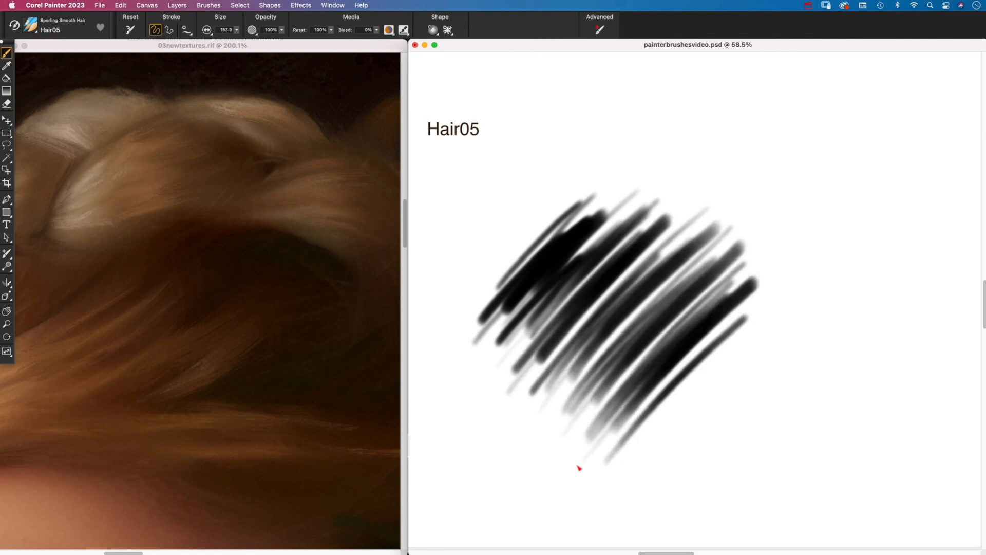
- Paint fine light strands on the braid and the dark hair beneath it with Hair05 at size 10
click(305, 194)
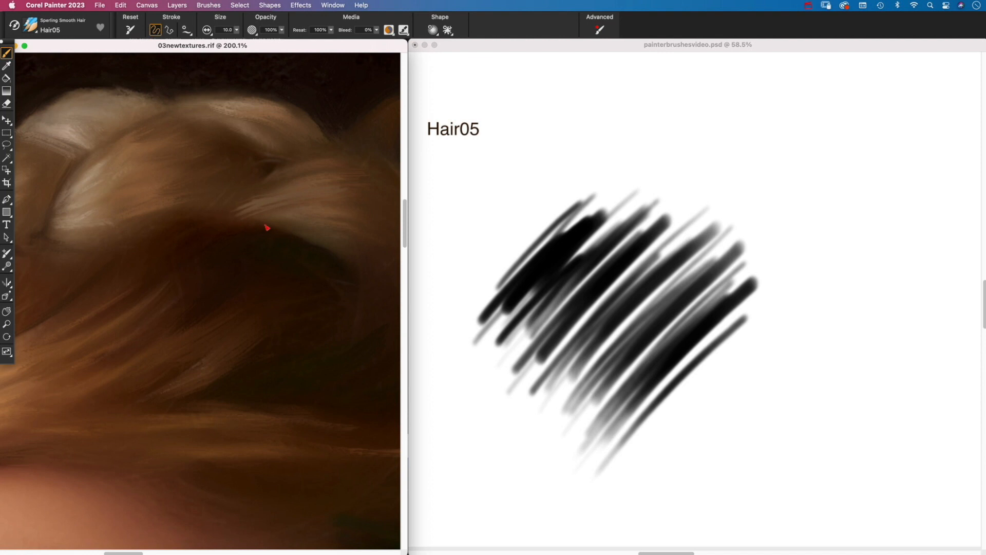
drag(311, 234, 358, 293)
mouse_move(135, 339)
mouse_down()
mouse_move(219, 269)
mouse_move(140, 327)
mouse_move(174, 289)
mouse_move(131, 318)
mouse_move(205, 262)
mouse_up()
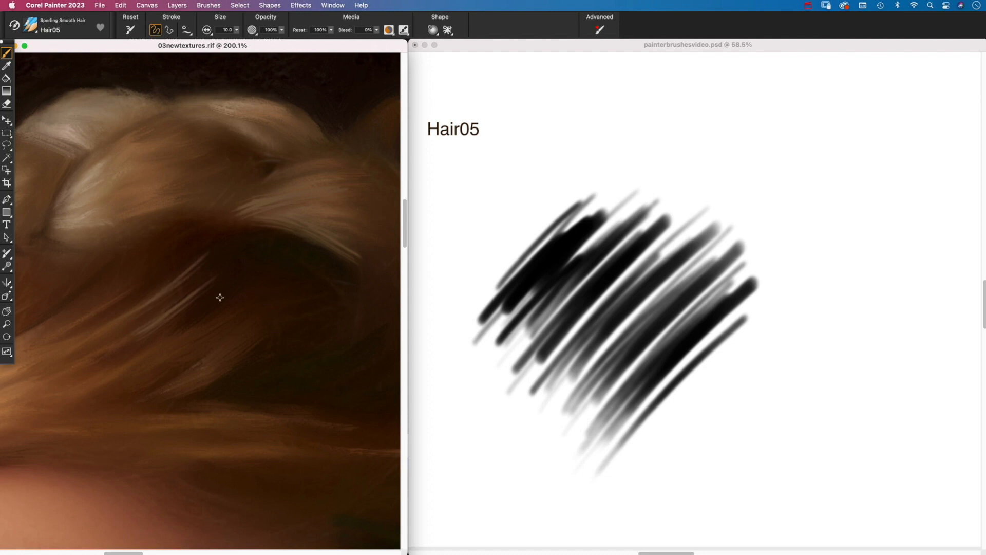
- Paint strands through the hair beneath the braid and along the braid's lower edge with Hair05 at size 10
drag(165, 327, 107, 371)
drag(174, 309, 117, 336)
drag(164, 306, 115, 339)
drag(182, 287, 93, 347)
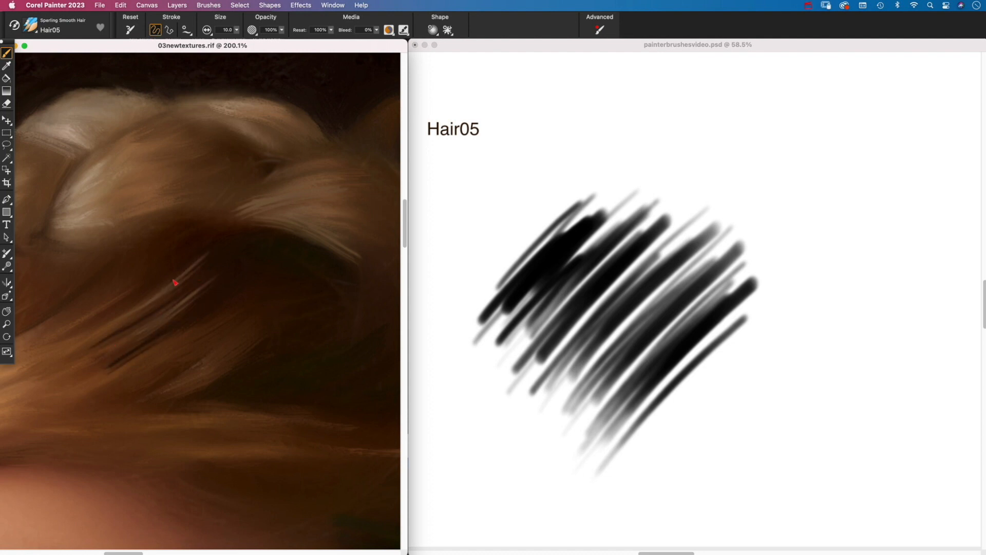
mouse_move(275, 215)
mouse_down()
mouse_move(321, 201)
mouse_move(372, 211)
mouse_up()
drag(302, 208, 350, 211)
drag(283, 200, 354, 172)
drag(96, 210, 176, 189)
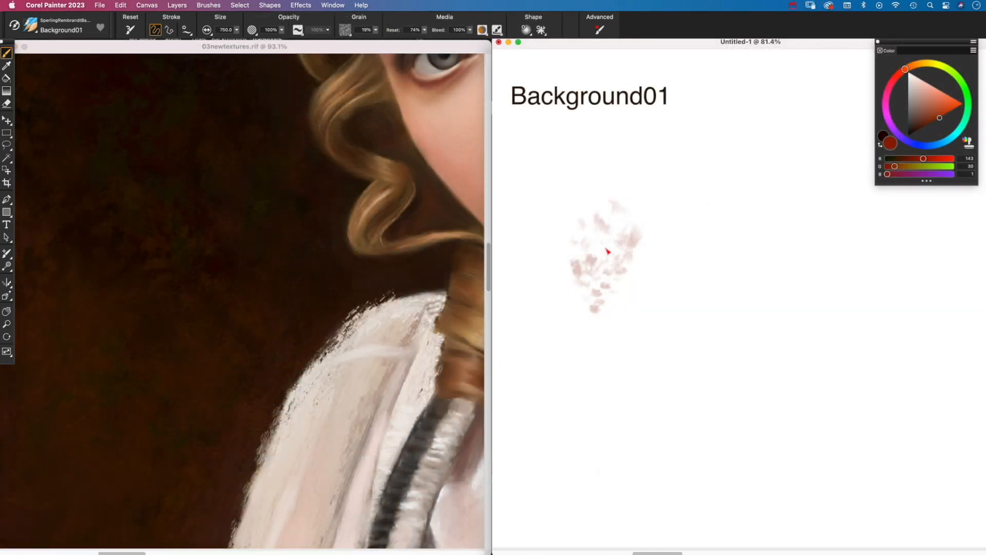
- Dab a red Background01 swatch on the blank canvas and mottle the portrait's dark background with it at size 750
mouse_move(608, 251)
mouse_down()
mouse_move(596, 298)
mouse_move(665, 345)
mouse_move(719, 247)
mouse_move(717, 338)
mouse_move(554, 350)
mouse_up()
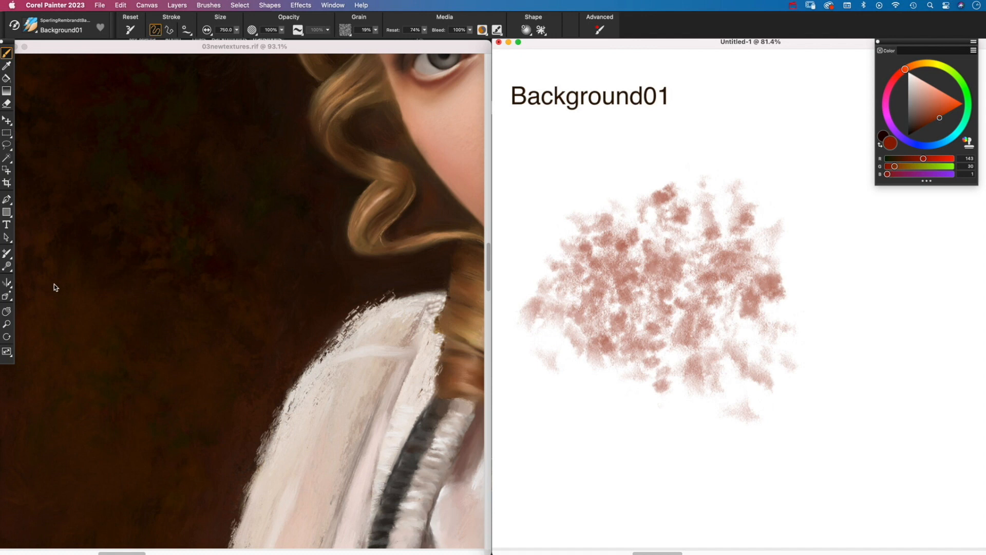
click(87, 272)
mouse_move(105, 253)
mouse_down()
mouse_move(139, 306)
mouse_move(139, 414)
mouse_move(171, 278)
mouse_move(114, 156)
mouse_move(135, 97)
mouse_up()
- Pick dark brown (73, 19, 2), paint a Background02 swatch on the blank canvas, and work the brush into the portrait's background
drag(916, 128, 920, 129)
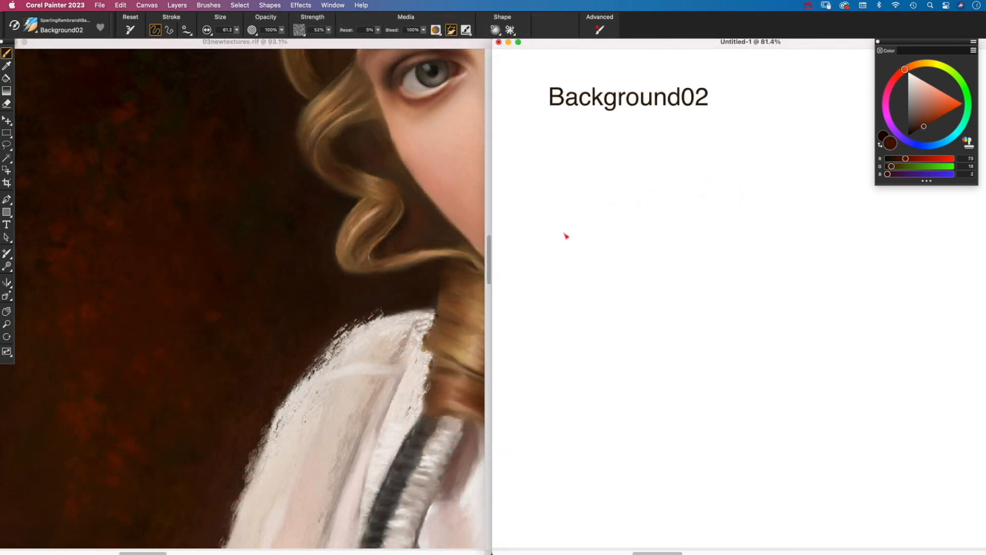
mouse_move(565, 236)
mouse_down()
mouse_move(592, 233)
mouse_move(559, 266)
mouse_move(588, 249)
mouse_move(609, 257)
mouse_move(619, 234)
mouse_move(627, 247)
mouse_move(661, 232)
mouse_move(592, 249)
mouse_move(642, 217)
mouse_move(625, 300)
mouse_move(645, 312)
mouse_move(682, 204)
mouse_move(677, 260)
mouse_move(656, 225)
mouse_up()
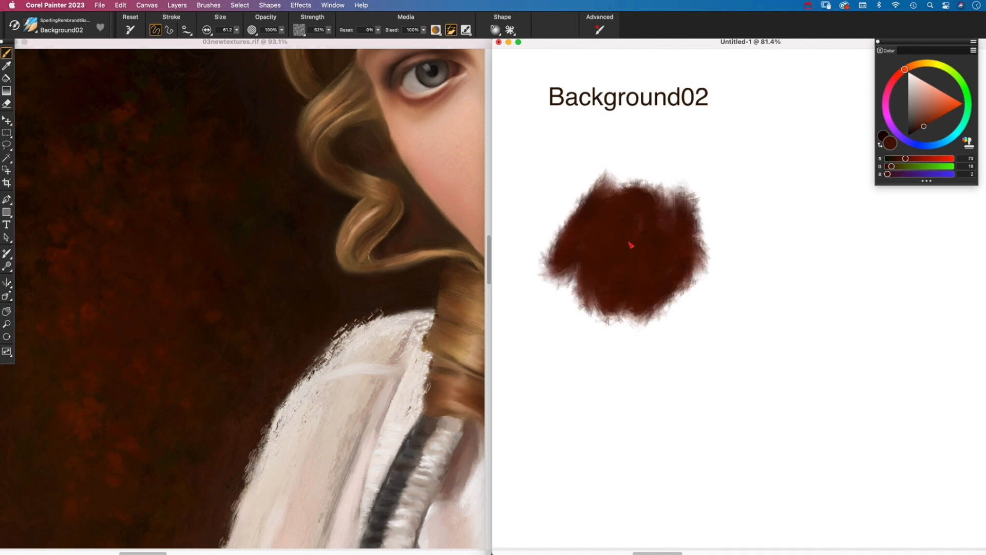
click(124, 277)
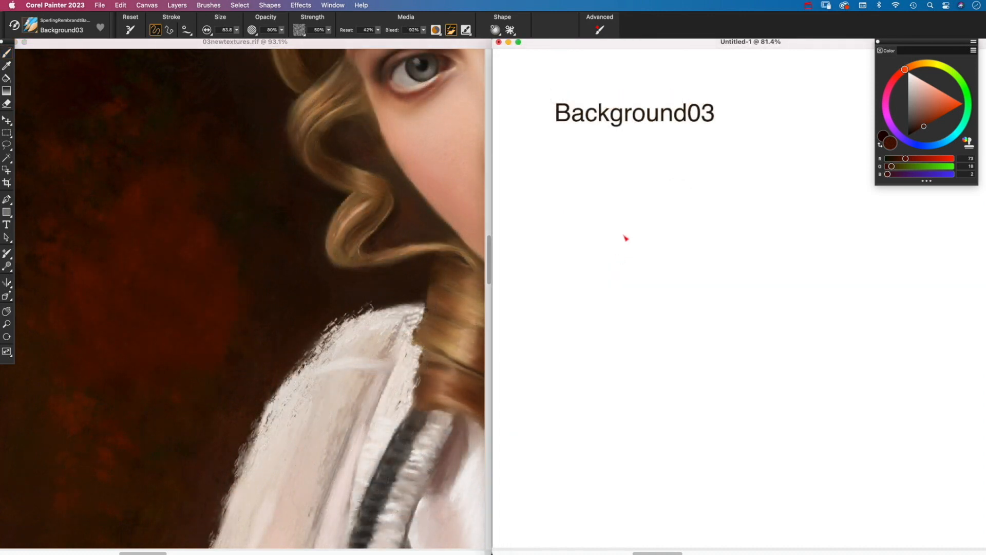
- Paint a faint Background03 swatch with vertical strokes at size 83.8 and blend the portrait's reddish background with it
drag(626, 238, 630, 293)
mouse_move(642, 246)
mouse_down()
mouse_move(661, 236)
mouse_move(664, 306)
mouse_move(643, 337)
mouse_move(649, 315)
mouse_move(683, 308)
mouse_up()
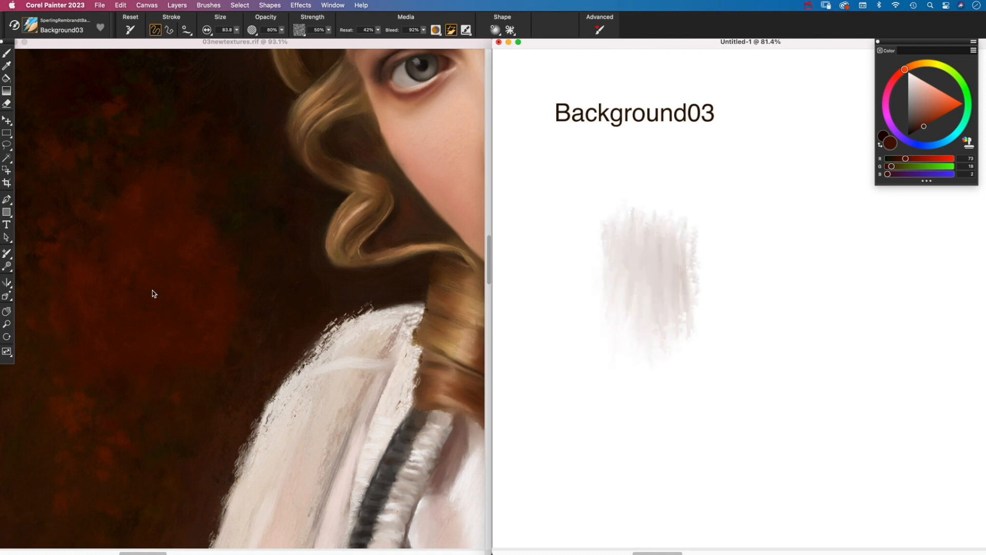
click(193, 231)
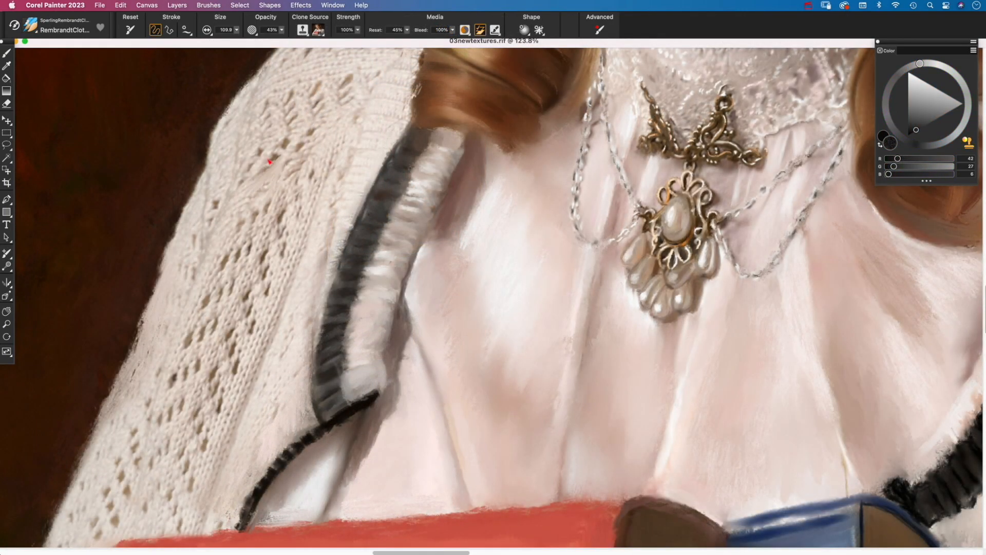
- Smear the cardigan's knit pattern into painterly strokes with the Rembrandt clothing cloner brushes at 43% opacity, in the painting and the photo
mouse_move(269, 162)
mouse_down()
mouse_move(296, 221)
mouse_move(303, 186)
mouse_move(271, 211)
mouse_move(282, 217)
mouse_move(281, 242)
mouse_move(272, 206)
mouse_move(251, 225)
mouse_move(209, 221)
mouse_up()
drag(312, 190, 308, 211)
drag(339, 178, 335, 212)
mouse_move(312, 173)
mouse_down()
mouse_move(308, 123)
mouse_move(339, 87)
mouse_move(355, 110)
mouse_up()
mouse_move(303, 139)
mouse_down()
mouse_move(278, 111)
mouse_move(263, 141)
mouse_up()
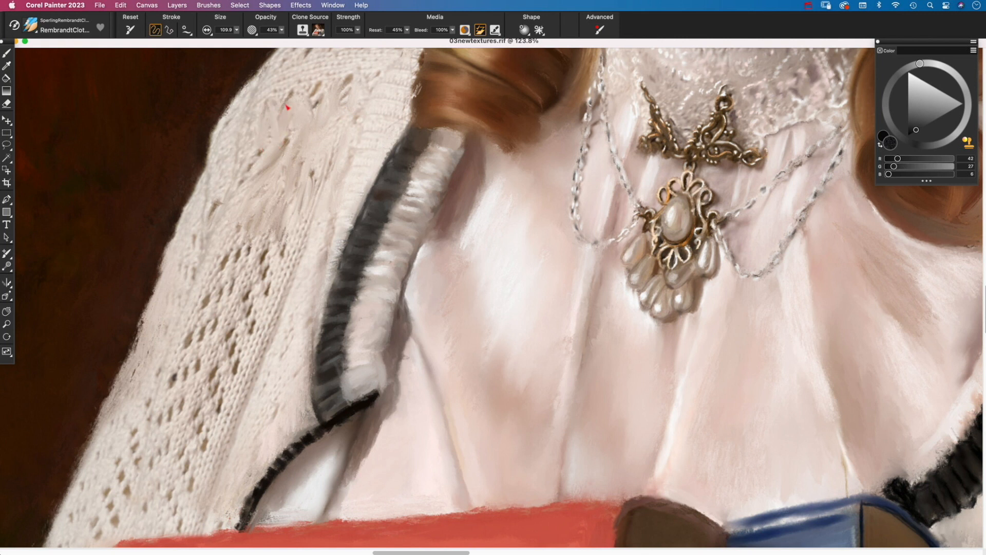
mouse_move(287, 108)
mouse_down()
mouse_move(342, 90)
mouse_move(282, 149)
mouse_move(261, 130)
mouse_up()
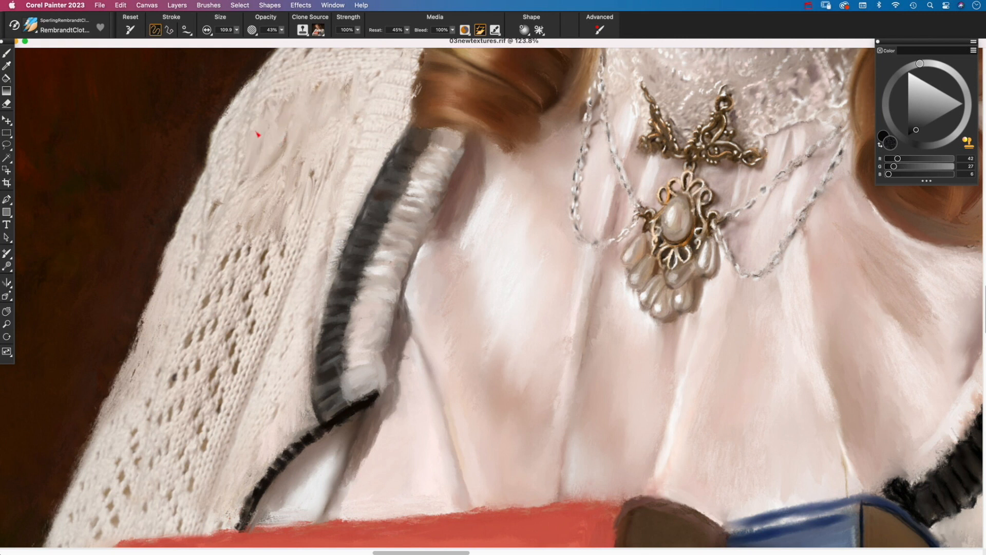
mouse_move(262, 169)
mouse_down()
mouse_move(288, 165)
mouse_move(319, 202)
mouse_move(297, 213)
mouse_up()
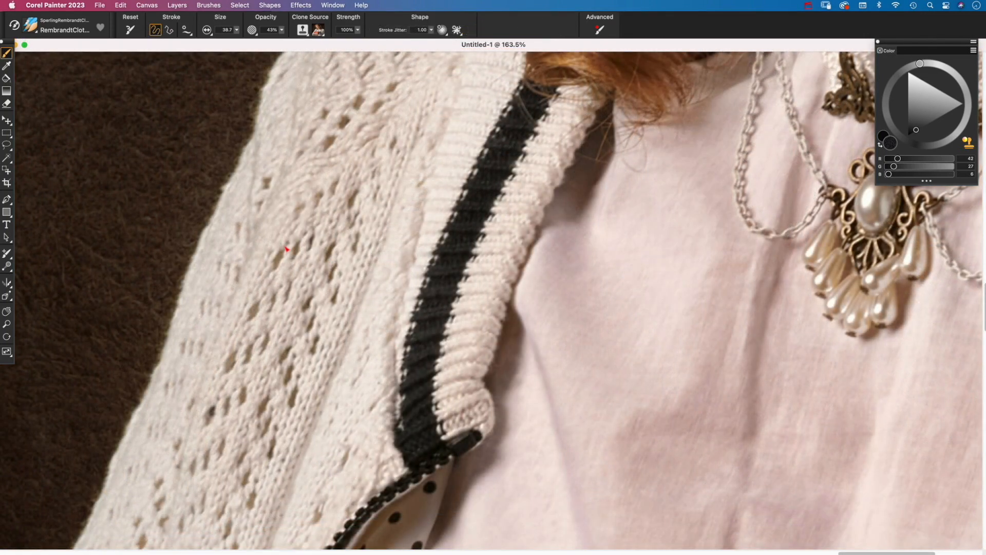
mouse_move(304, 213)
mouse_down()
mouse_move(355, 187)
mouse_move(376, 193)
mouse_move(386, 220)
mouse_move(370, 154)
mouse_move(298, 154)
mouse_move(256, 195)
mouse_move(203, 303)
mouse_move(247, 278)
mouse_move(190, 441)
mouse_move(267, 329)
mouse_move(359, 352)
mouse_move(393, 280)
mouse_up()
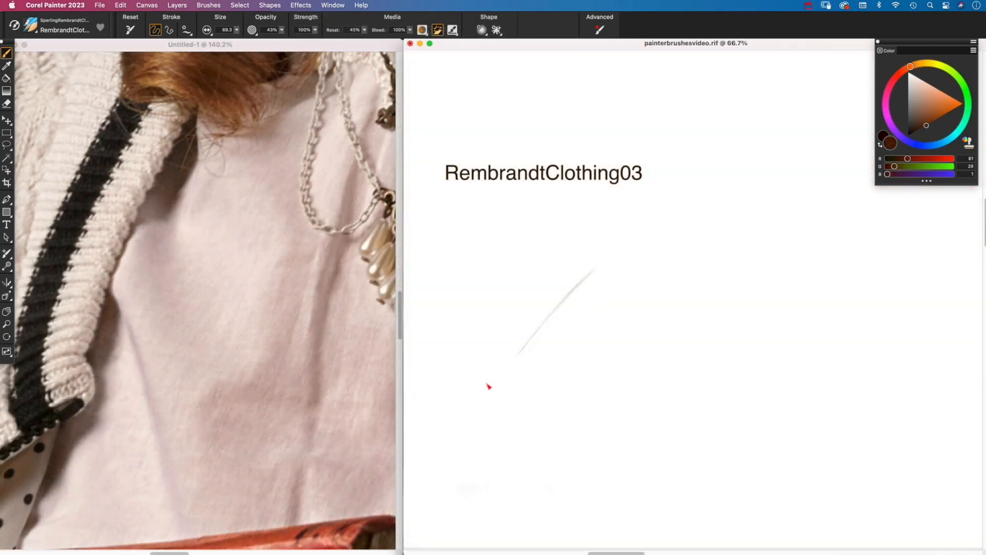
- Paint a soft RembrandtClothing03 swatch on the blank canvas and stroke over the pink blouse and its folds at size 89.3
drag(568, 277, 486, 362)
mouse_move(539, 260)
mouse_down()
mouse_move(503, 364)
mouse_move(506, 392)
mouse_move(493, 374)
mouse_move(526, 383)
mouse_move(574, 346)
mouse_move(590, 374)
mouse_move(614, 381)
mouse_move(511, 337)
mouse_move(507, 368)
mouse_move(507, 299)
mouse_move(539, 322)
mouse_move(584, 306)
mouse_move(590, 353)
mouse_move(568, 424)
mouse_move(548, 400)
mouse_up()
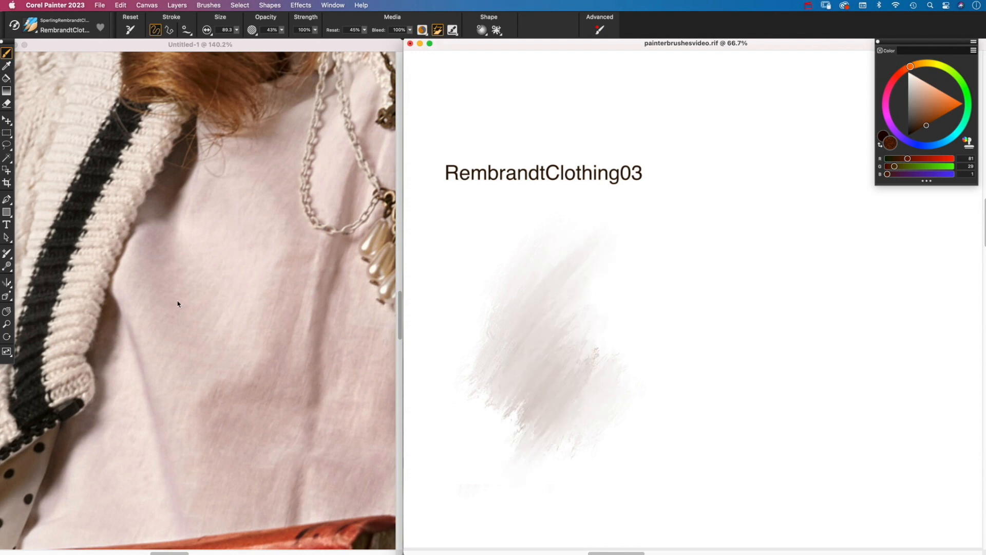
click(186, 338)
mouse_move(323, 334)
mouse_down()
mouse_move(333, 281)
mouse_move(317, 426)
mouse_move(339, 328)
mouse_move(342, 365)
mouse_move(346, 289)
mouse_move(337, 380)
mouse_move(360, 406)
mouse_move(356, 311)
mouse_move(325, 418)
mouse_move(334, 434)
mouse_move(282, 451)
mouse_up()
mouse_move(201, 248)
mouse_down()
mouse_move(210, 308)
mouse_move(236, 287)
mouse_move(205, 330)
mouse_move(208, 354)
mouse_move(229, 359)
mouse_move(249, 337)
mouse_move(228, 241)
mouse_move(185, 282)
mouse_move(246, 238)
mouse_move(193, 390)
mouse_move(257, 484)
mouse_up()
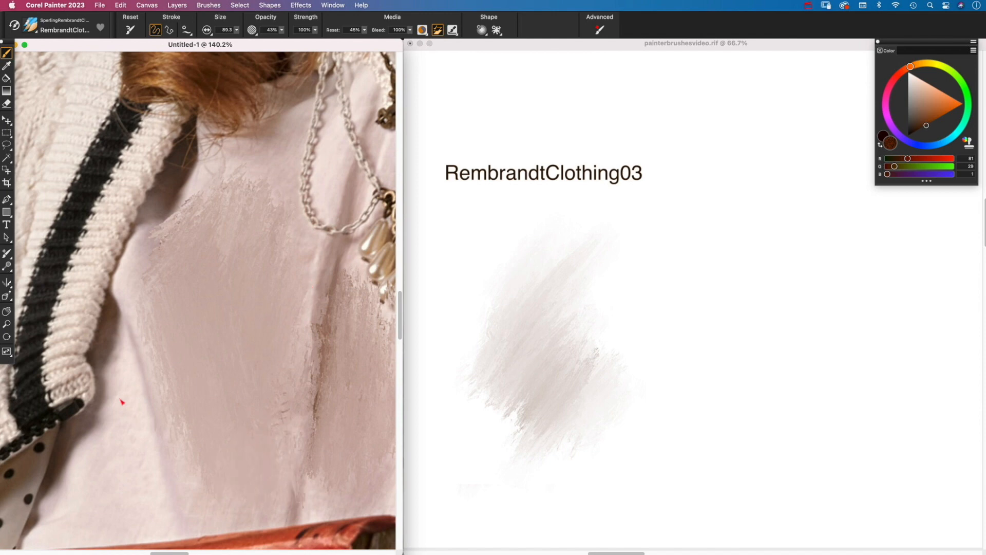
drag(133, 328, 179, 488)
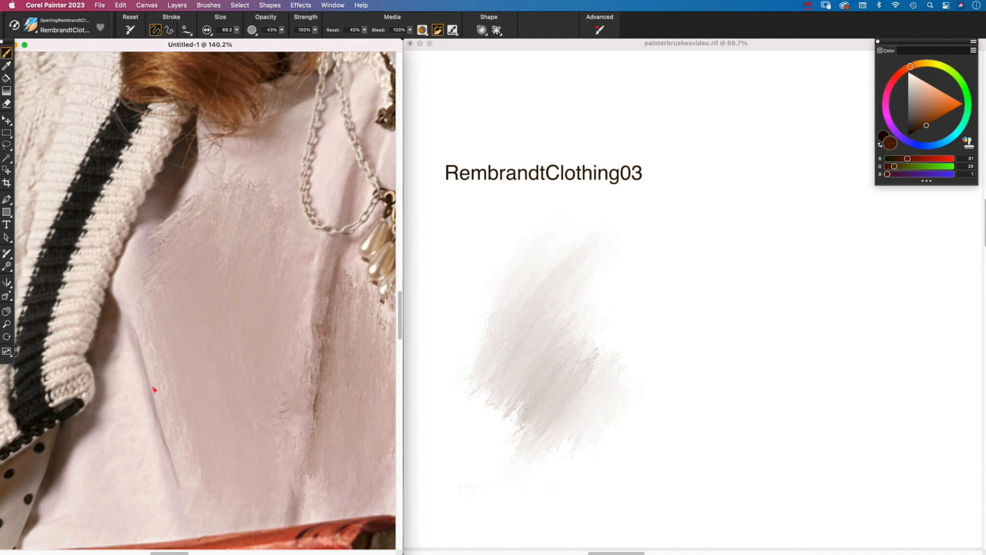
- Draw thin RembrandtClothing04 lines at size 11.5 and a broad dark red swatch at size 152.8 on the blank canvas
mouse_move(534, 278)
mouse_down()
mouse_move(515, 317)
mouse_move(560, 258)
mouse_move(480, 386)
mouse_move(512, 319)
mouse_move(483, 401)
mouse_move(536, 321)
mouse_move(585, 302)
mouse_move(548, 350)
mouse_up()
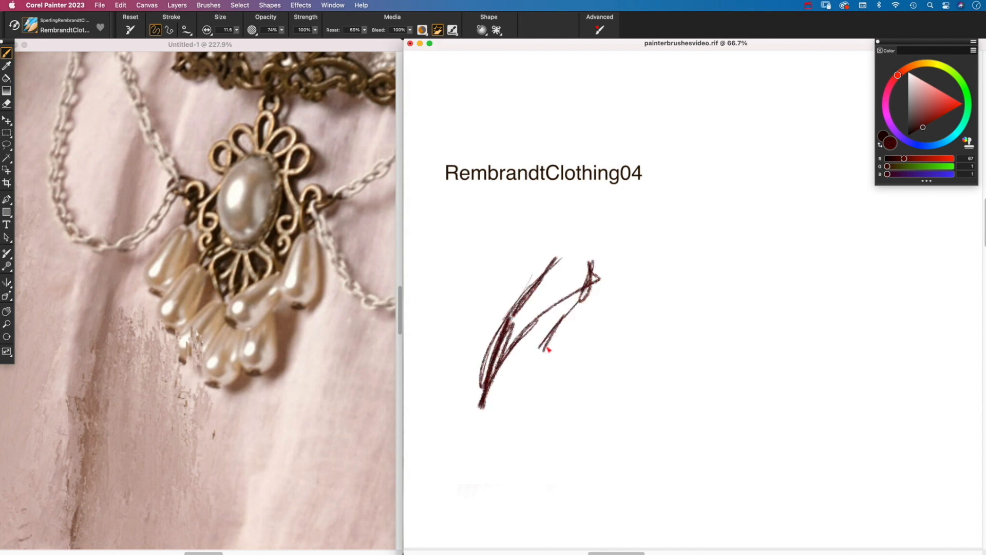
click(237, 30)
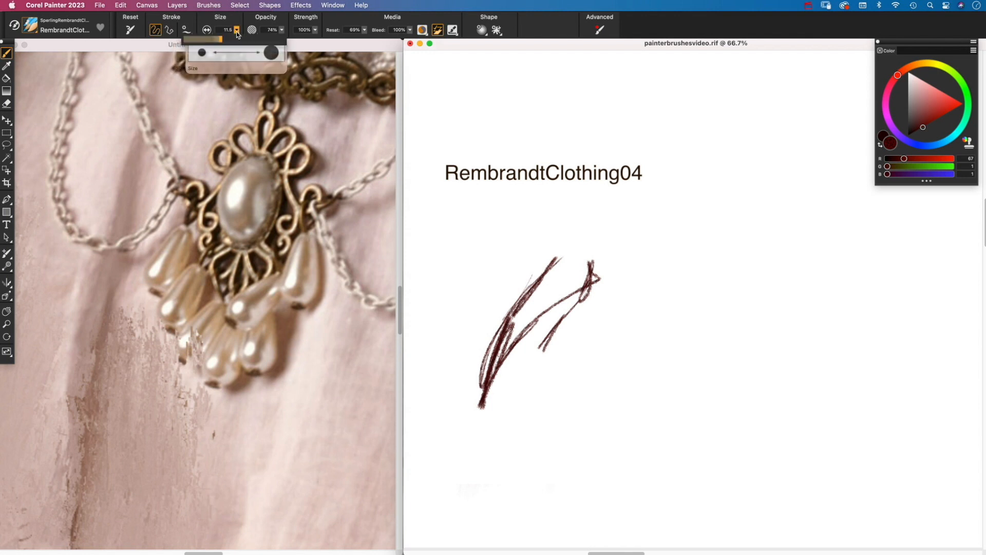
drag(248, 42, 271, 54)
mouse_move(695, 312)
mouse_down()
mouse_move(636, 350)
mouse_move(668, 360)
mouse_move(693, 400)
mouse_move(613, 411)
mouse_move(575, 359)
mouse_move(544, 421)
mouse_move(652, 477)
mouse_move(750, 298)
mouse_move(722, 278)
mouse_move(724, 293)
mouse_up()
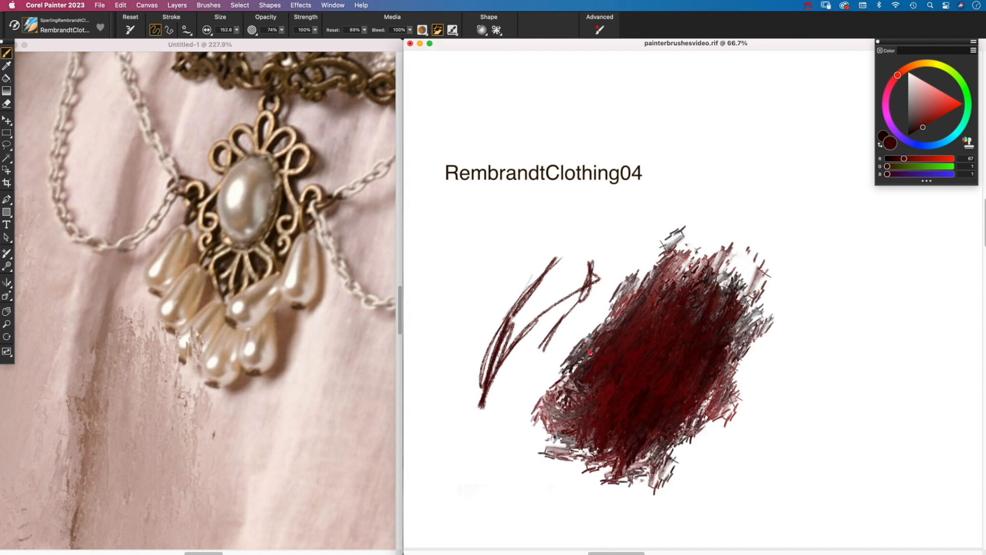
- Reset the brush to size 11.5 and paint the pendant's metal loops and oval pearl with colors sampled from the photo
click(129, 32)
click(291, 191)
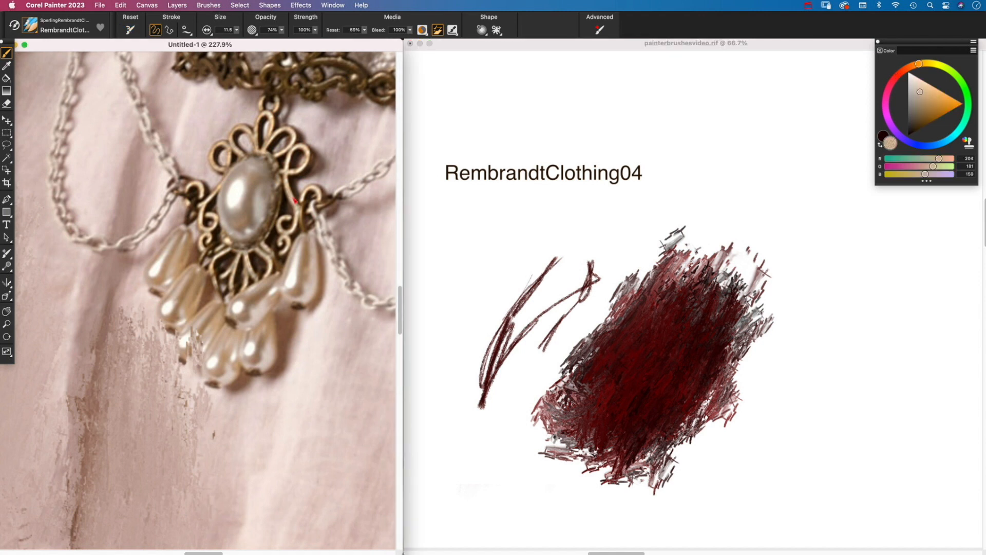
mouse_move(298, 207)
mouse_down()
mouse_move(286, 174)
mouse_move(302, 146)
mouse_move(303, 172)
mouse_up()
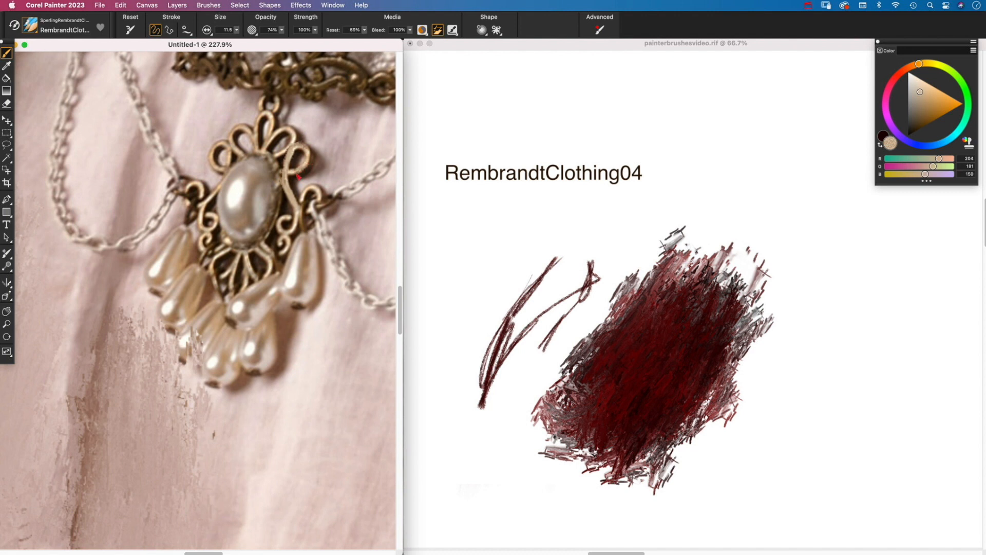
alt+click(250, 193)
drag(252, 218, 263, 175)
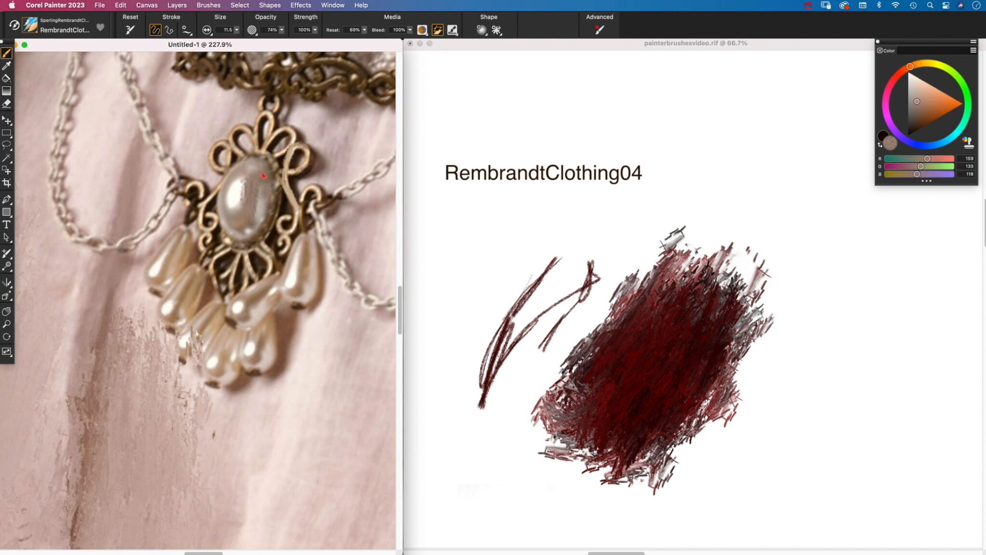
drag(246, 210, 247, 221)
alt+click(264, 202)
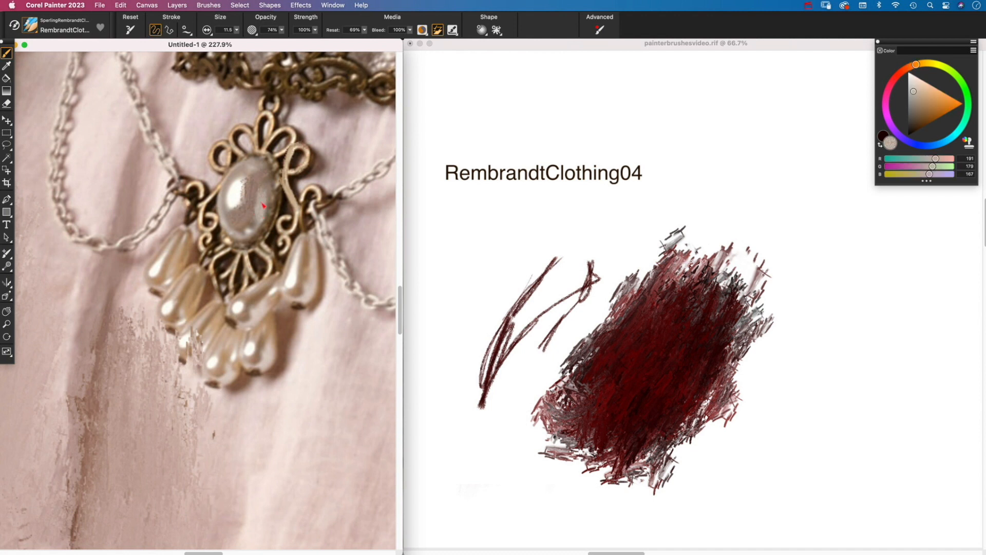
mouse_move(261, 204)
mouse_down()
mouse_move(263, 184)
mouse_move(265, 199)
mouse_up()
- Paint over the fuzzy brown backdrop with RembrandtClothing04 at size 182.8, using a dark brown sampled from it
drag(167, 307, 418, 286)
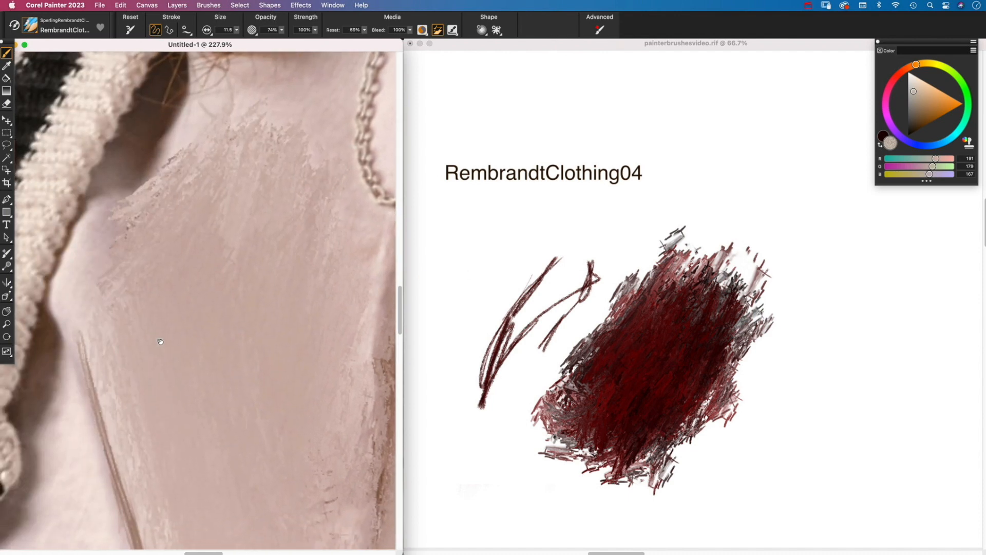
drag(160, 341, 454, 352)
drag(216, 354, 461, 374)
drag(215, 333, 465, 386)
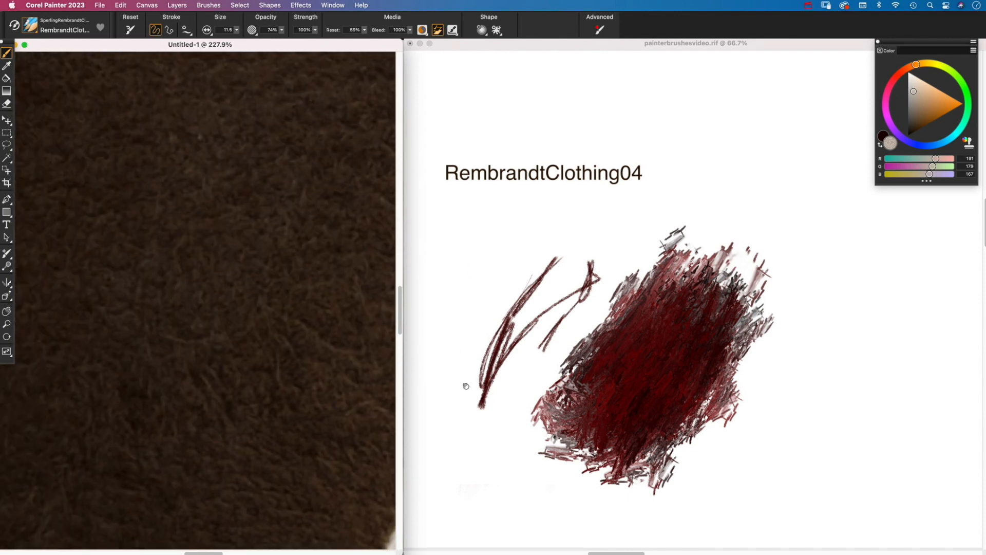
click(236, 30)
drag(236, 40, 263, 39)
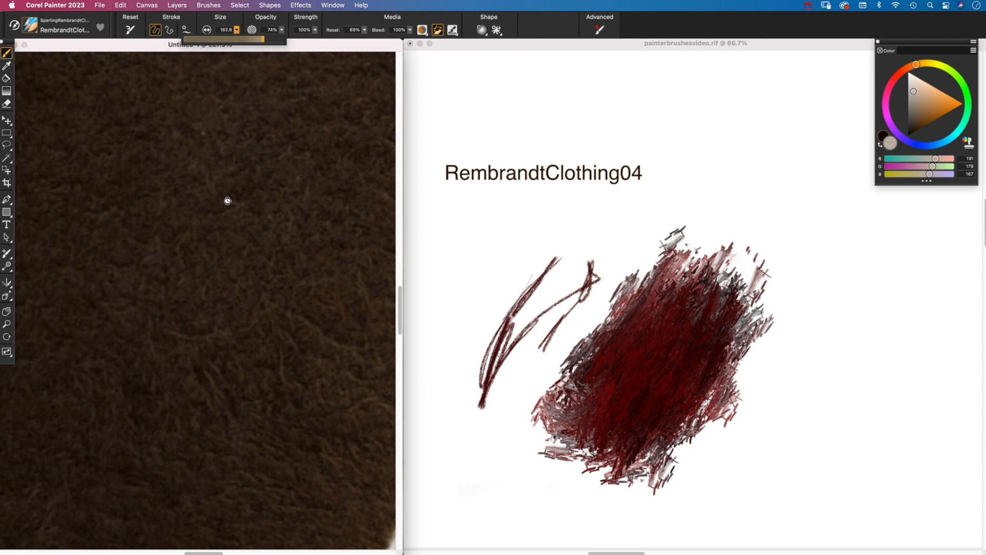
alt+click(218, 264)
alt+click(220, 263)
mouse_move(232, 276)
mouse_down()
mouse_move(229, 340)
mouse_move(201, 338)
mouse_move(205, 346)
mouse_move(219, 307)
mouse_move(236, 359)
mouse_move(237, 325)
mouse_move(226, 312)
mouse_move(200, 313)
mouse_move(215, 273)
mouse_move(237, 265)
mouse_move(215, 186)
mouse_move(222, 160)
mouse_move(254, 175)
mouse_move(273, 121)
mouse_move(276, 244)
mouse_move(236, 383)
mouse_move(217, 400)
mouse_move(203, 446)
mouse_move(228, 413)
mouse_move(240, 464)
mouse_up()
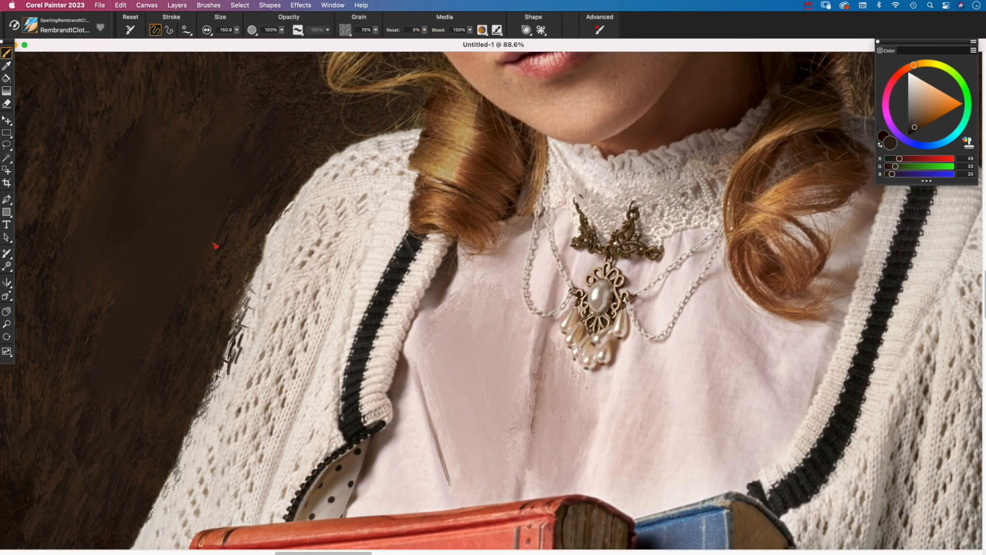
- Paint over the blouse fabric around the pendant and above the books with the textured Rembrandt clothing brushes
mouse_move(309, 254)
mouse_down()
mouse_move(276, 325)
mouse_move(288, 260)
mouse_move(288, 313)
mouse_move(361, 266)
mouse_move(313, 400)
mouse_move(375, 271)
mouse_up()
mouse_move(488, 320)
mouse_down()
mouse_move(473, 288)
mouse_move(500, 267)
mouse_move(499, 282)
mouse_move(469, 286)
mouse_up()
mouse_move(557, 449)
mouse_down()
mouse_move(571, 416)
mouse_move(591, 444)
mouse_move(644, 422)
mouse_up()
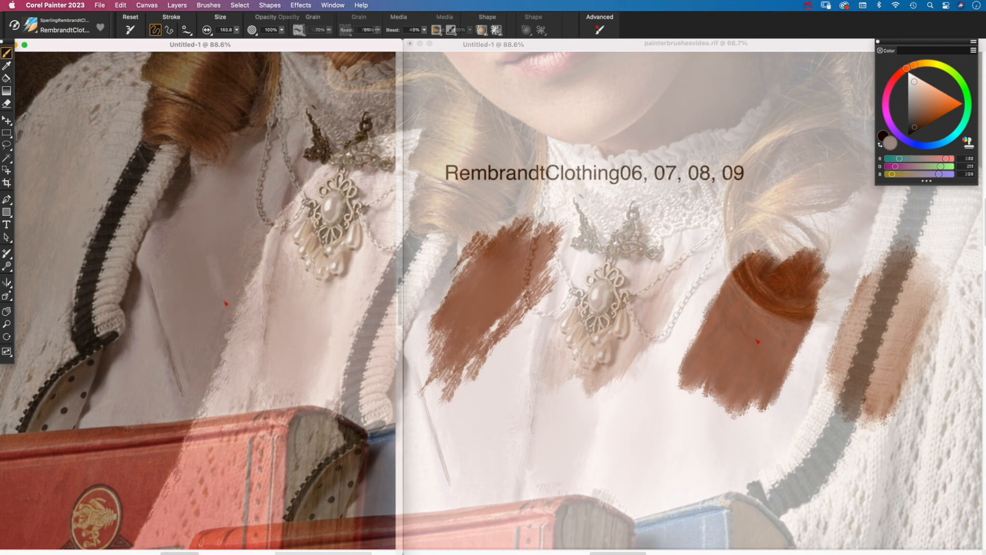
mouse_move(219, 302)
mouse_down()
mouse_move(217, 312)
mouse_move(194, 277)
mouse_move(209, 307)
mouse_move(228, 289)
mouse_move(231, 239)
mouse_move(212, 221)
mouse_move(204, 303)
mouse_move(217, 375)
mouse_up()
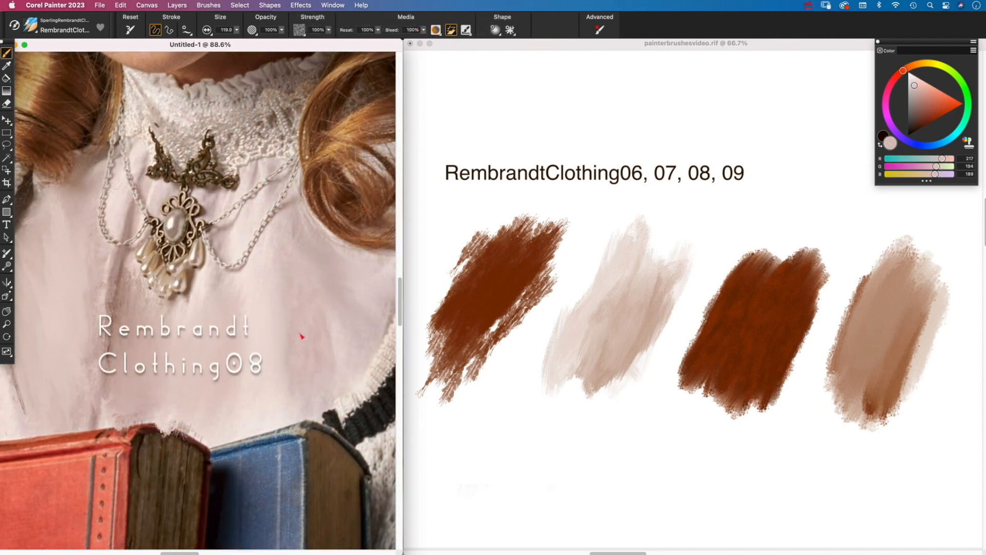
- Paint the blouse below the pendant down to the books' upper edges with sampled pale pinks, using a clothing brush at size 182.3
alt+click(259, 317)
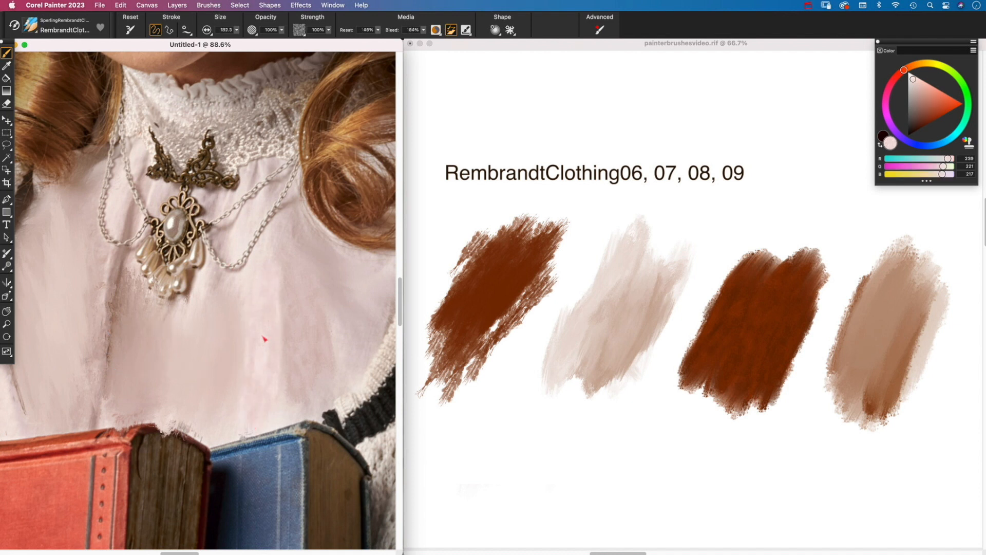
alt+click(308, 343)
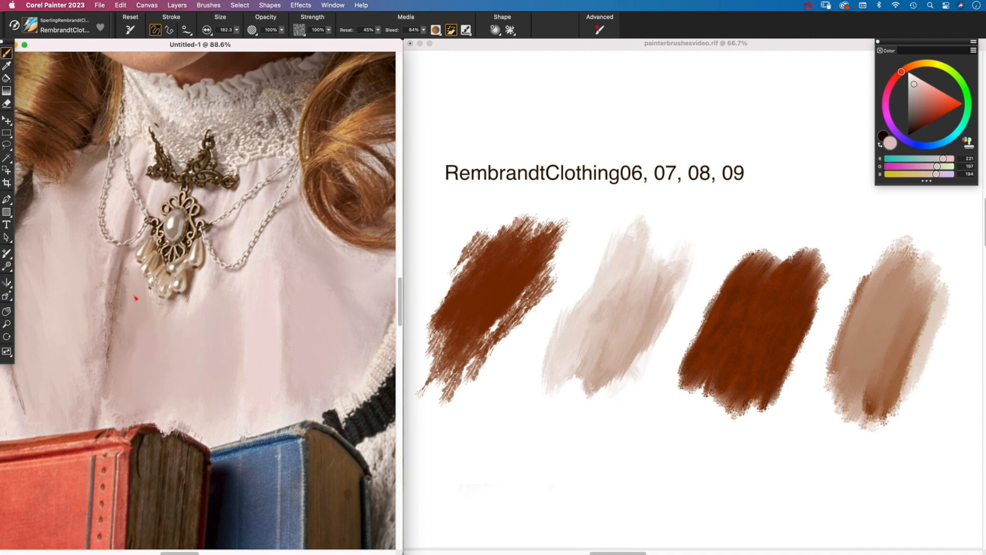
alt+click(267, 331)
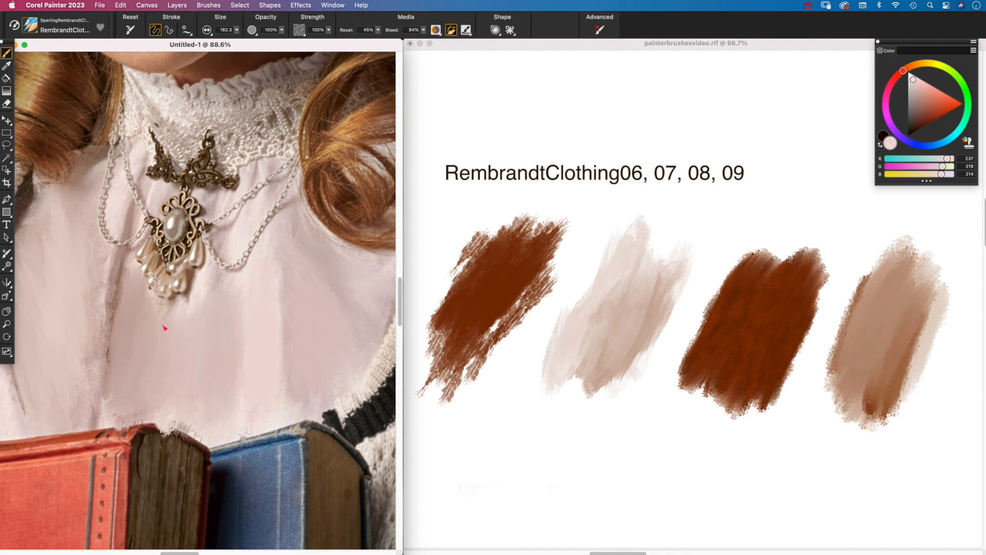
mouse_move(122, 397)
mouse_down()
mouse_move(132, 375)
mouse_move(142, 399)
mouse_move(178, 417)
mouse_move(119, 411)
mouse_move(218, 429)
mouse_up()
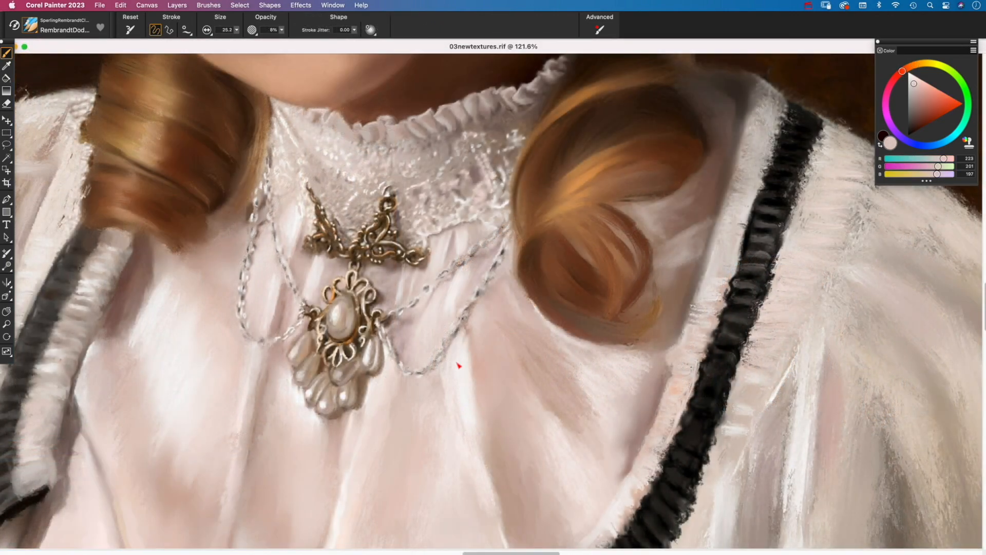
- Lighten the blouse folds around the pendant and chains with the Rembrandt dodge brush at size 25.2 and 8% opacity
mouse_move(514, 367)
mouse_down()
mouse_move(564, 447)
mouse_move(556, 437)
mouse_up()
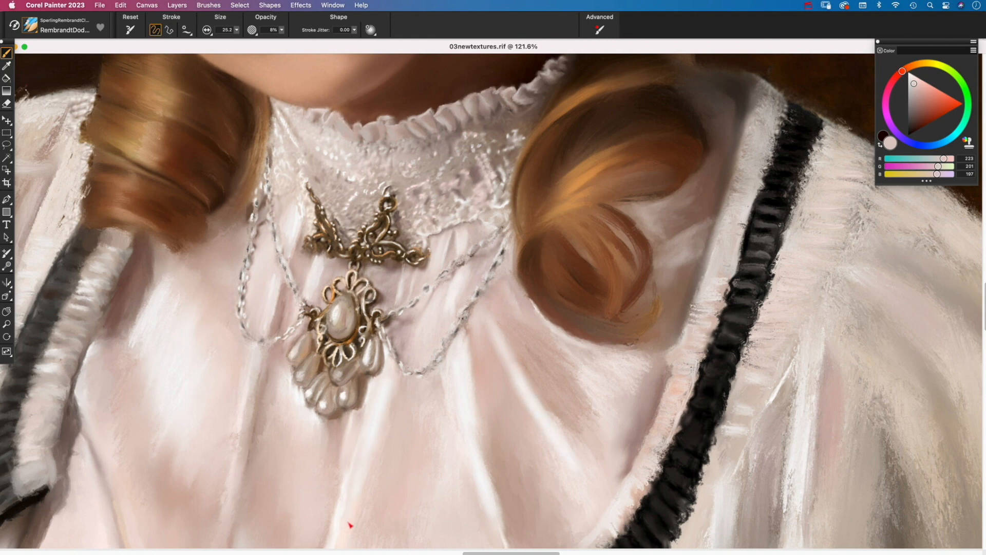
mouse_move(255, 421)
mouse_down()
mouse_move(249, 401)
mouse_move(236, 467)
mouse_move(235, 479)
mouse_move(249, 471)
mouse_move(244, 523)
mouse_up()
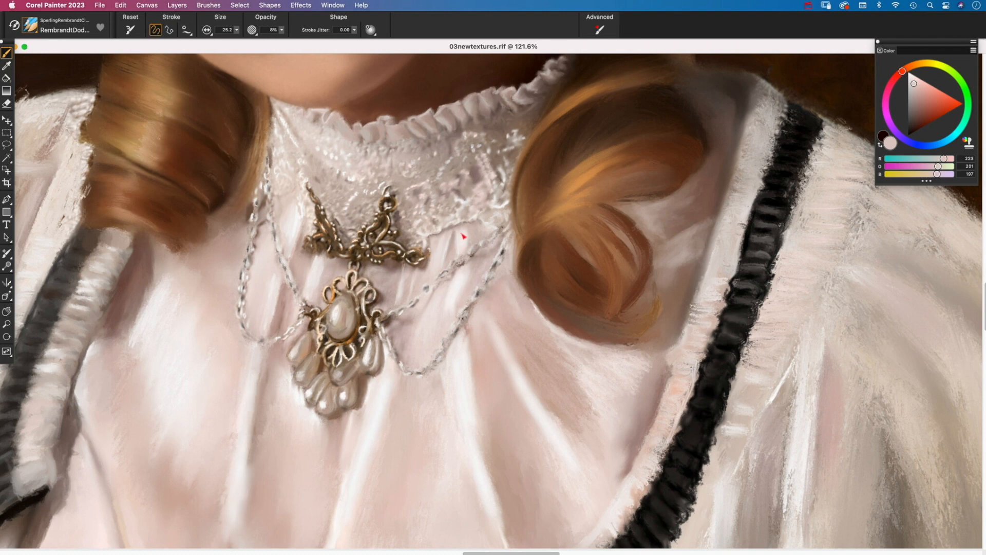
drag(439, 256, 433, 285)
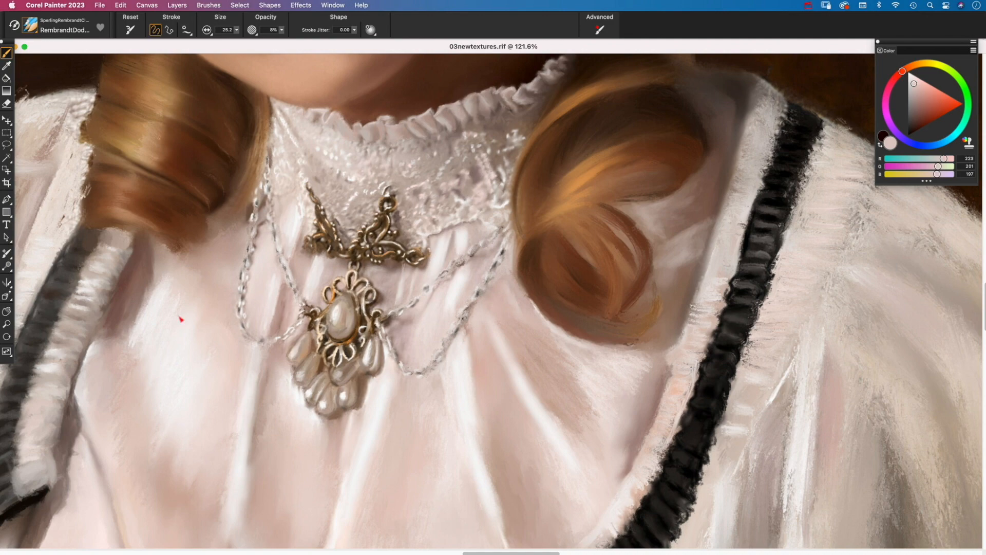